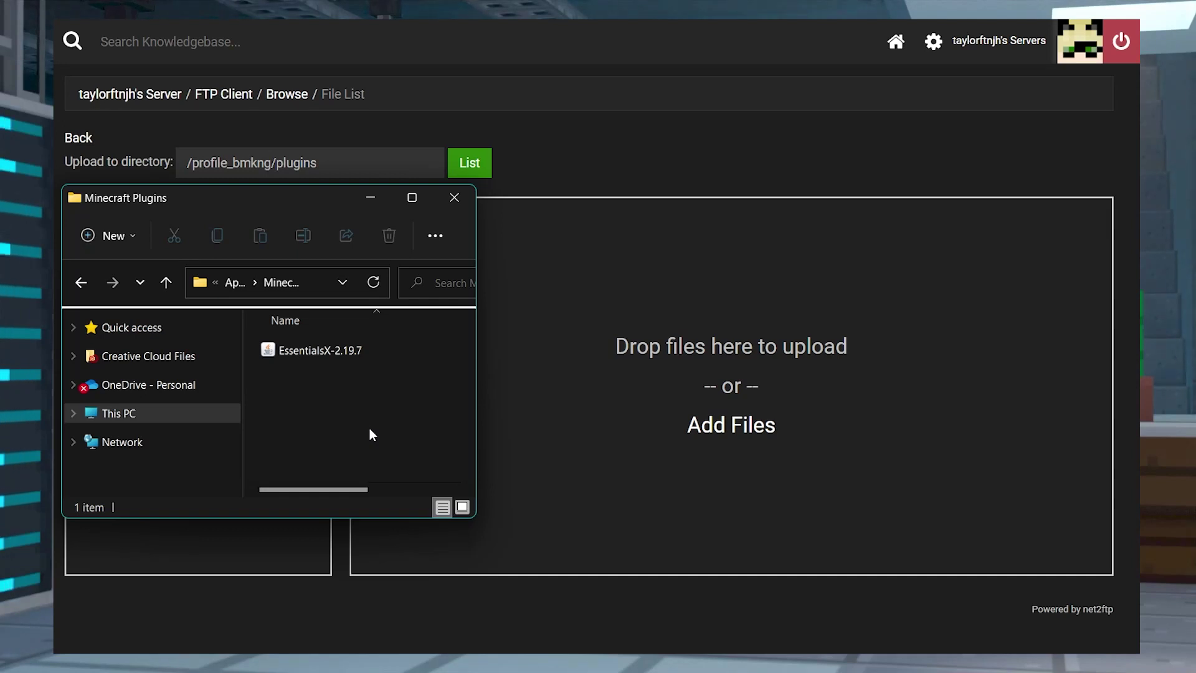
# Step: Drag the EssentialsX-2.19.7 file from File Explorer onto the panel's upload drop zone
pyautogui.moveTo(282, 349); pyautogui.dragTo(701, 376)
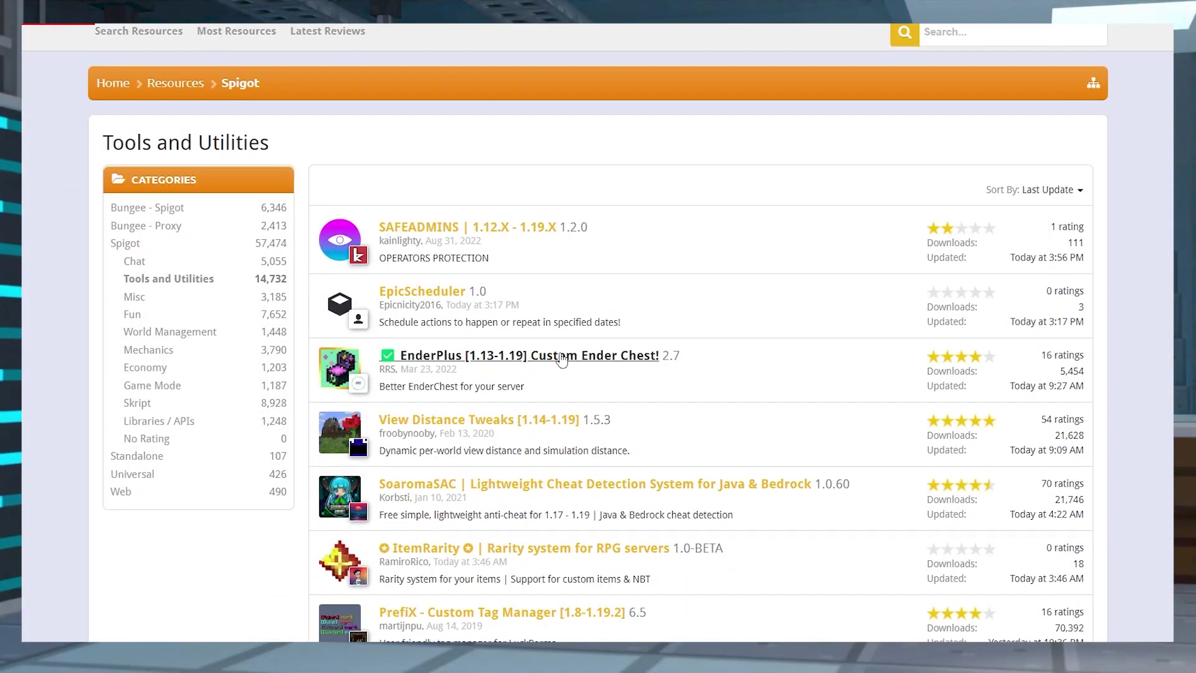
pyautogui.scroll(-4, 598, 262)
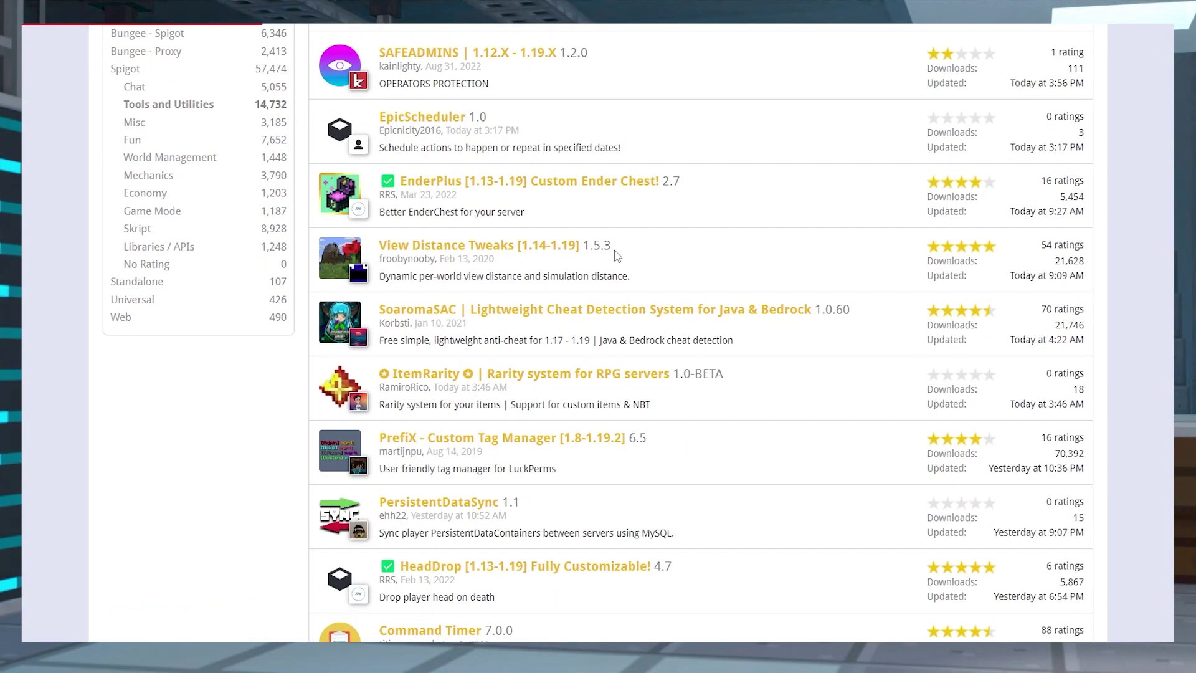
pyautogui.scroll(-4, 615, 249)
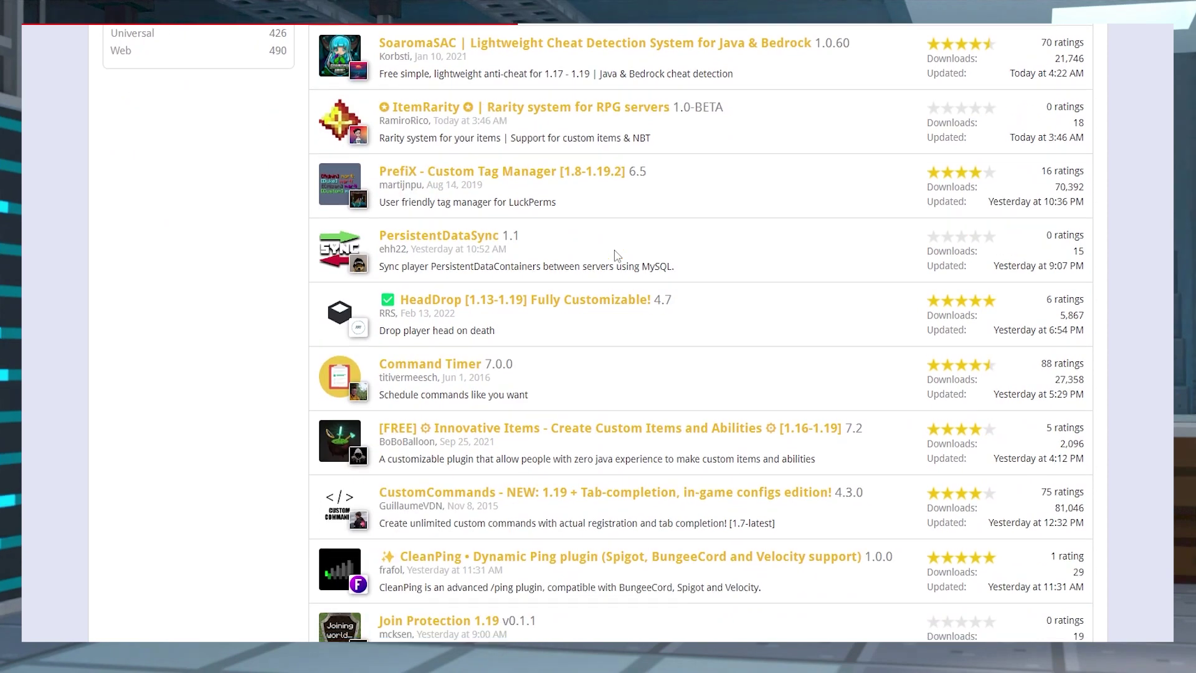
pyautogui.scroll(-3, 616, 255)
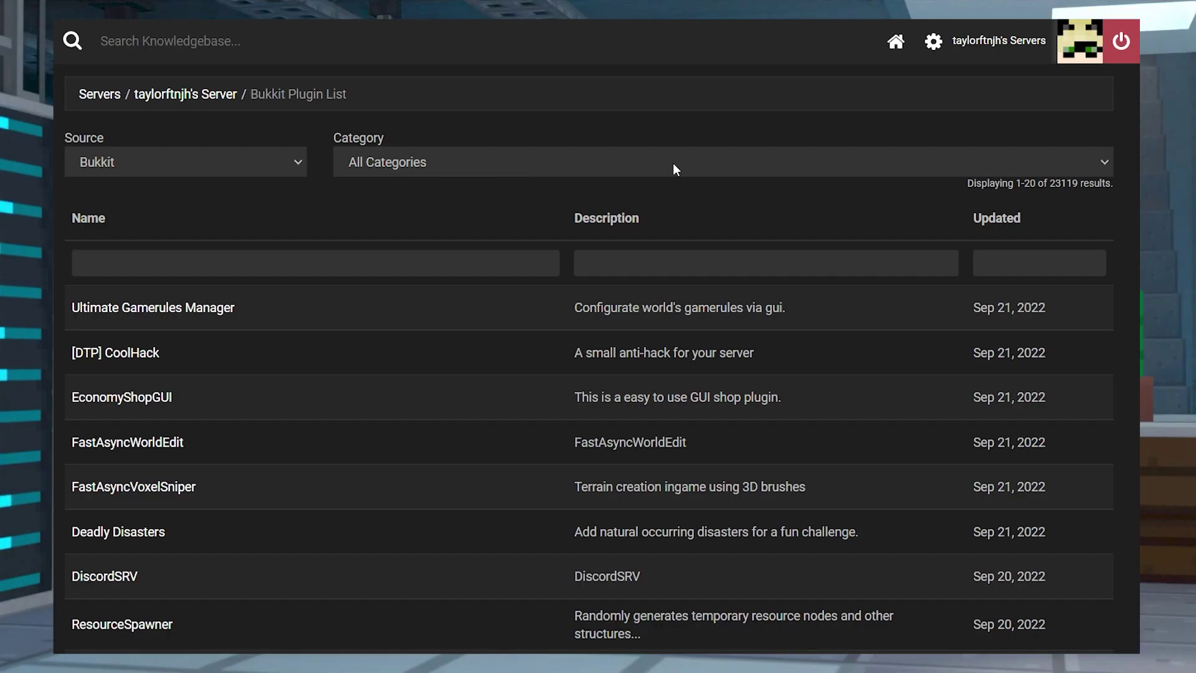
# Step: Filter the Bukkit Plugin List to the Economy category
pyautogui.click(672, 163)
pyautogui.click(402, 251)
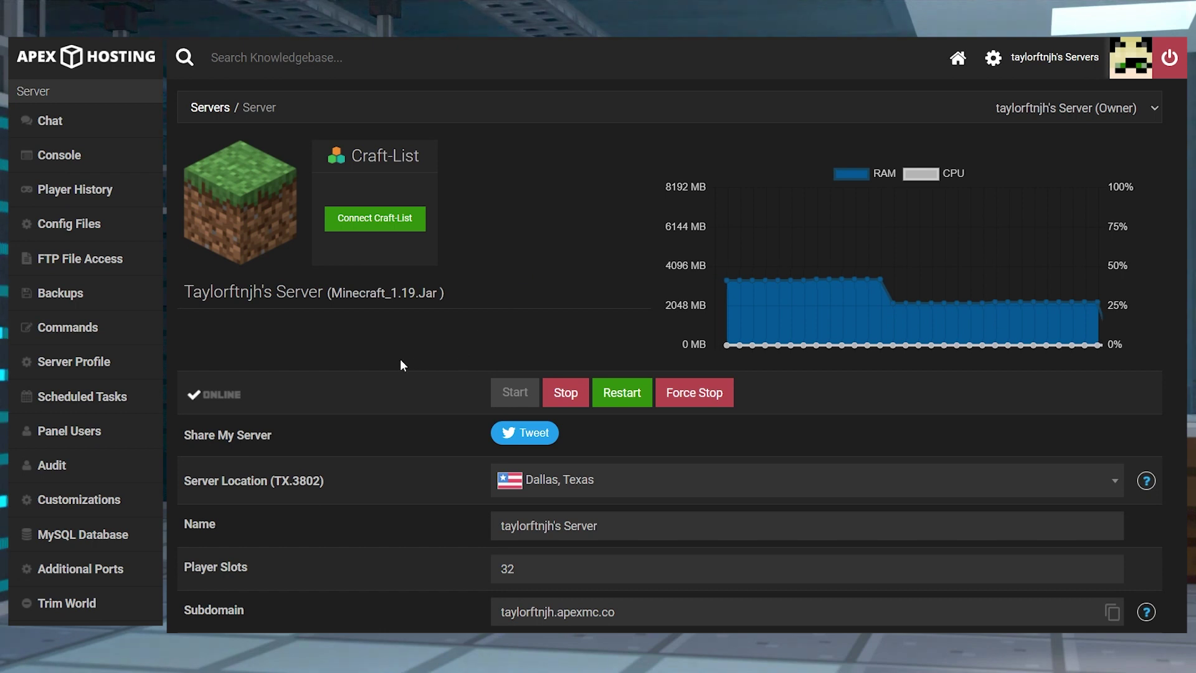
# Step: Change the server game file to Paper 1.19.2 [Latest] and confirm the Create New World prompt
pyautogui.scroll(-6, 398, 358)
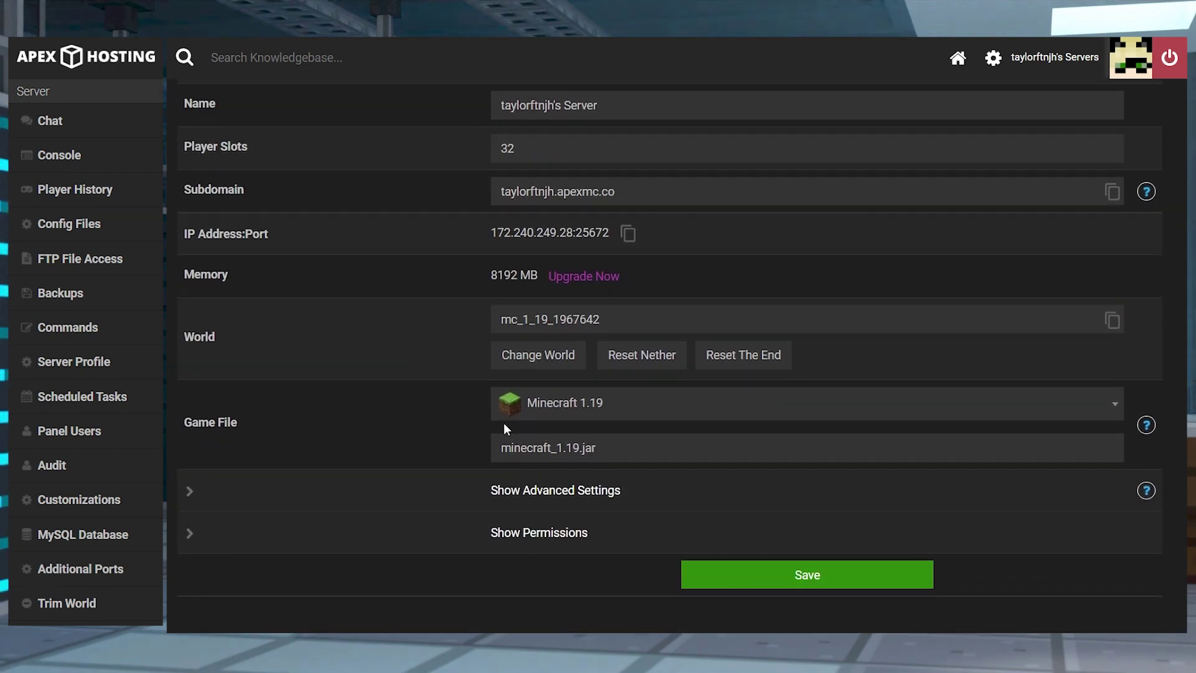
pyautogui.click(591, 408)
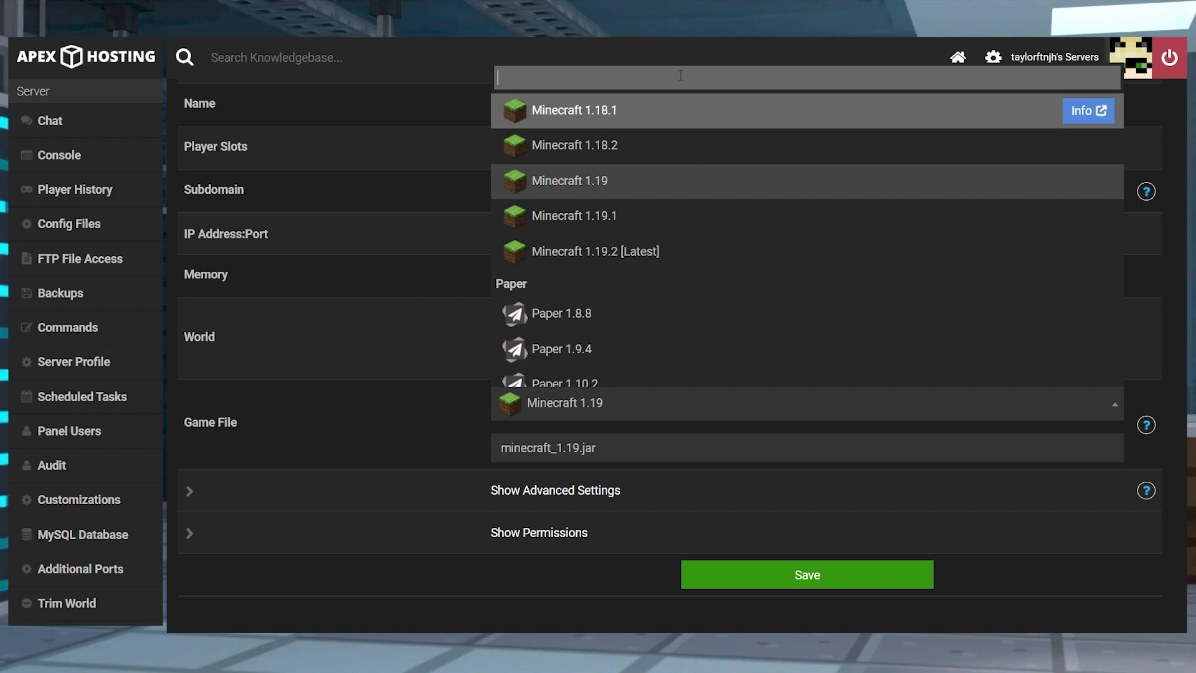
pyautogui.write('paper')
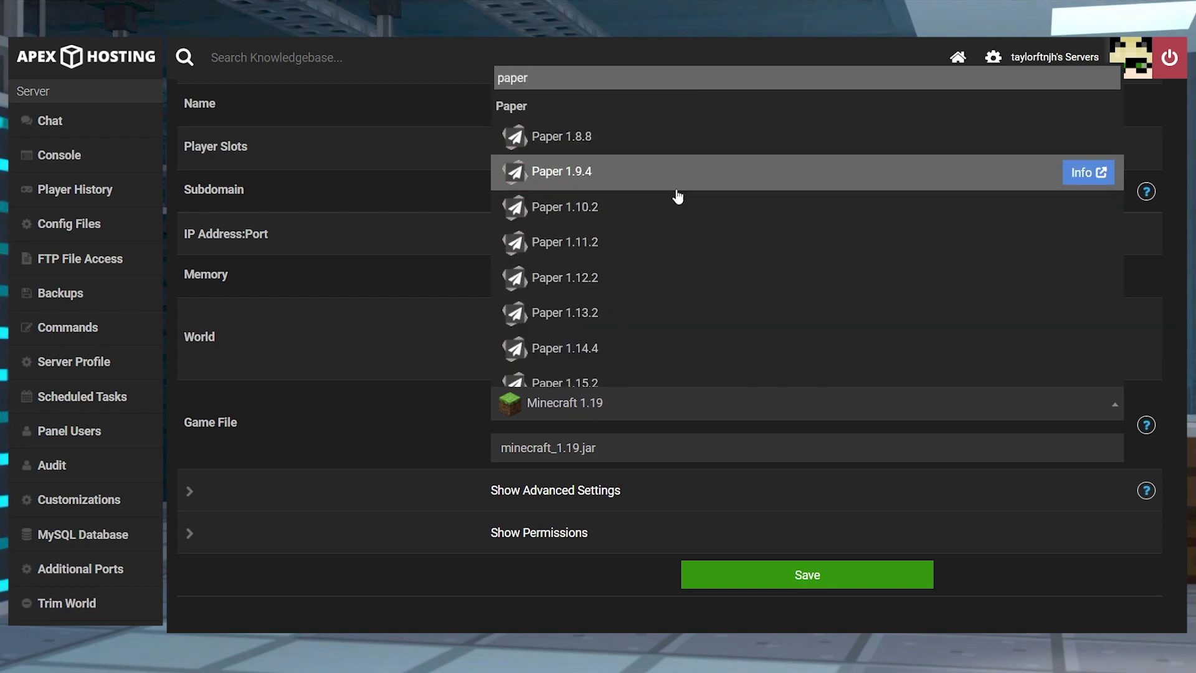
pyautogui.scroll(-5, 647, 249)
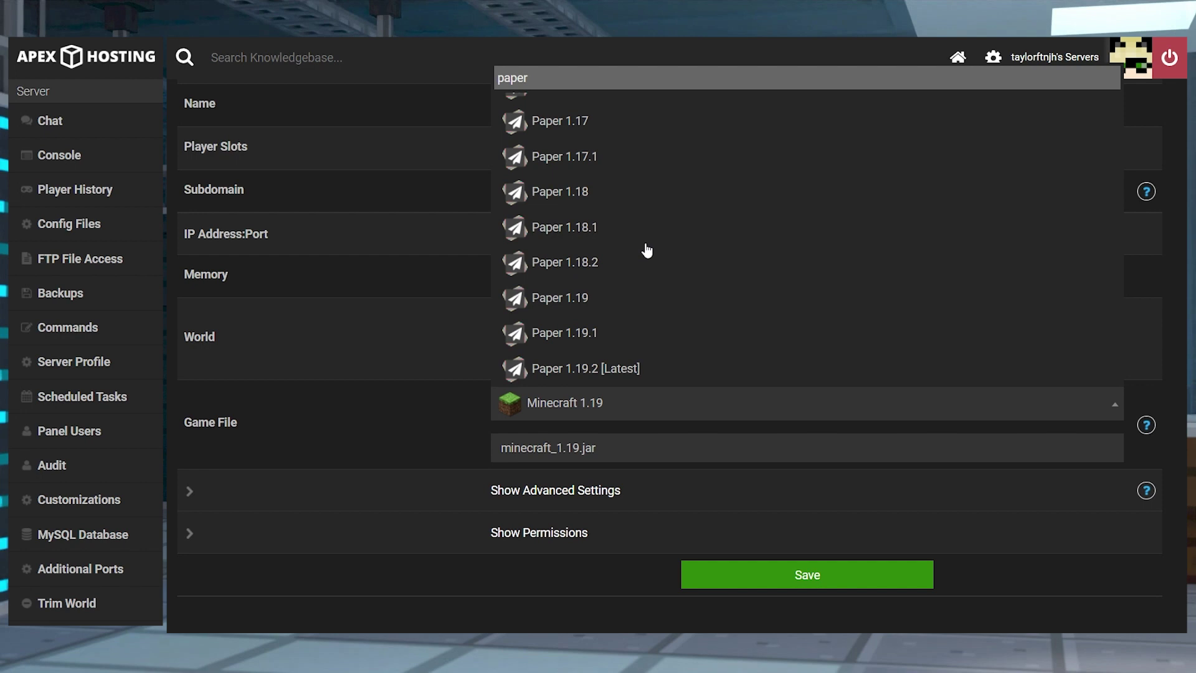
pyautogui.click(656, 374)
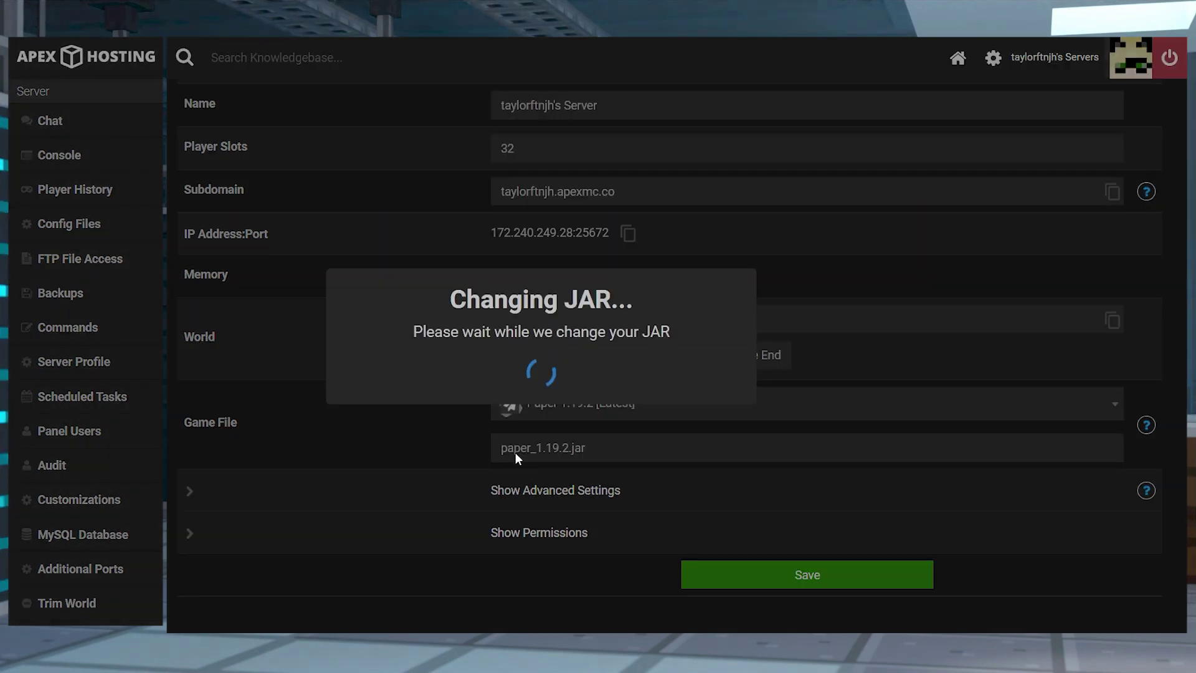
pyautogui.click(519, 479)
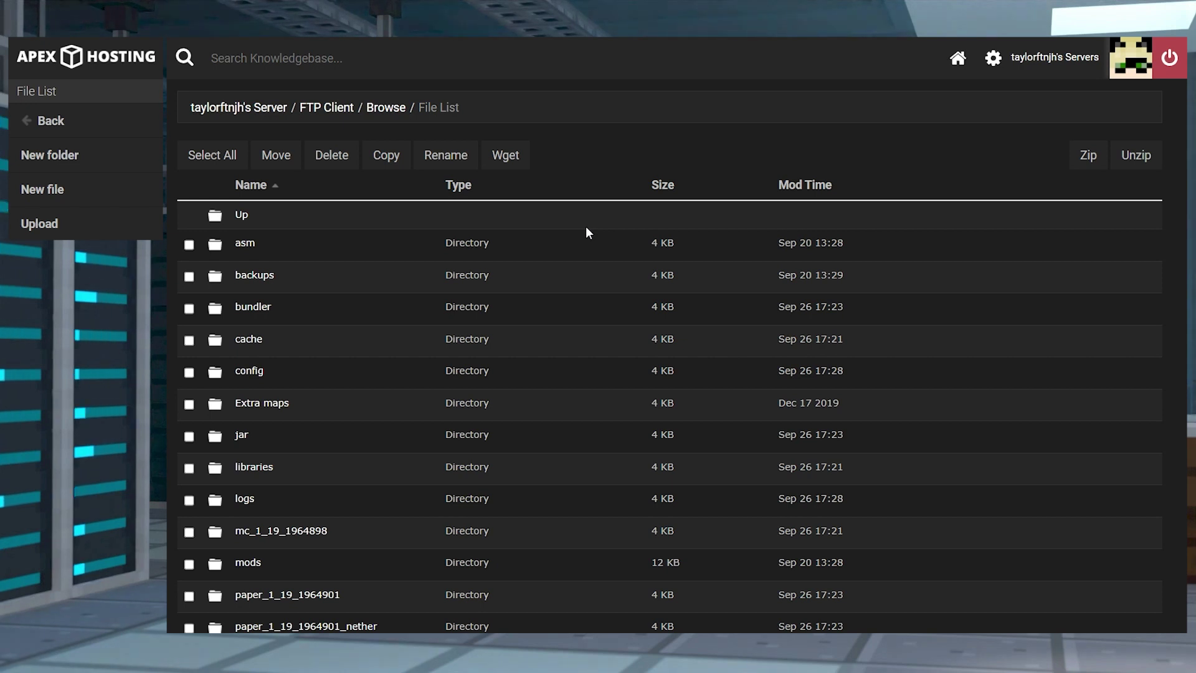
pyautogui.scroll(-2, 586, 228)
pyautogui.scroll(-4, 586, 228)
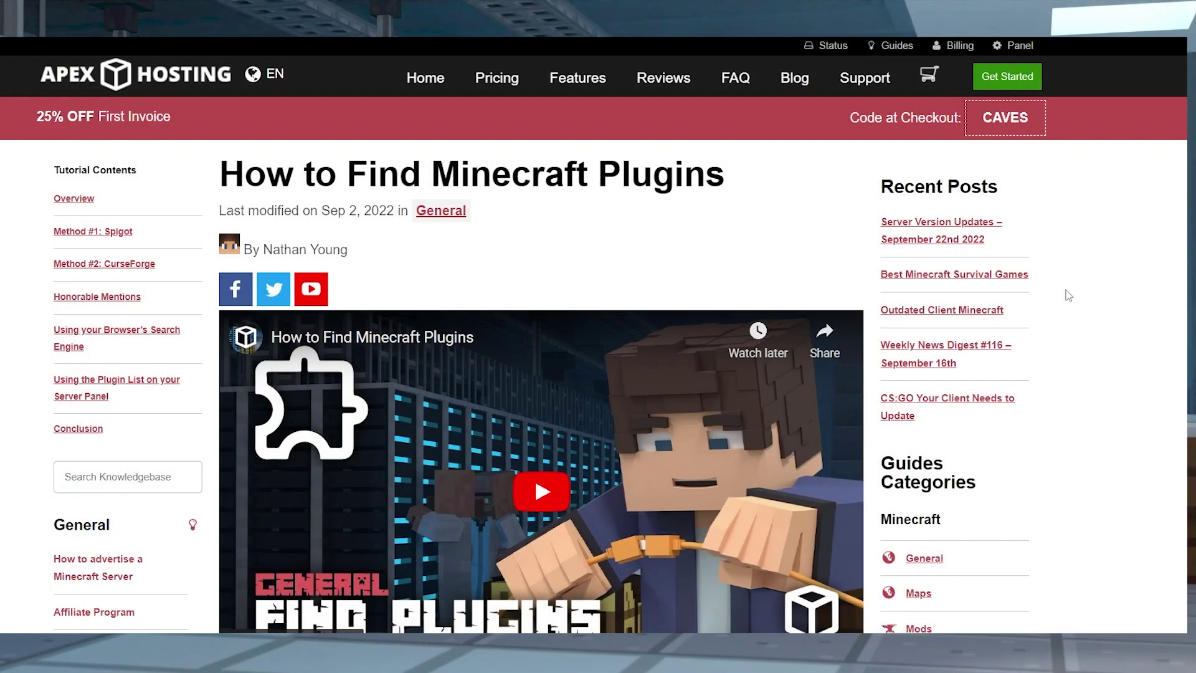
pyautogui.scroll(-5, 1068, 295)
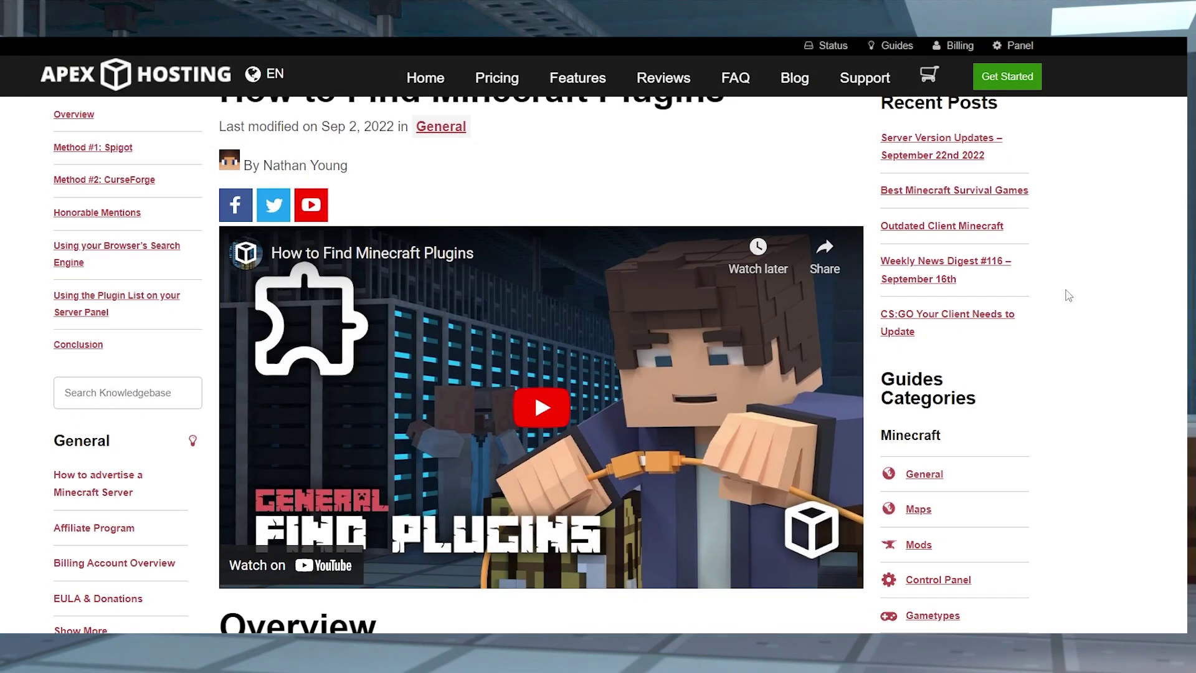
pyautogui.scroll(-8, 1069, 295)
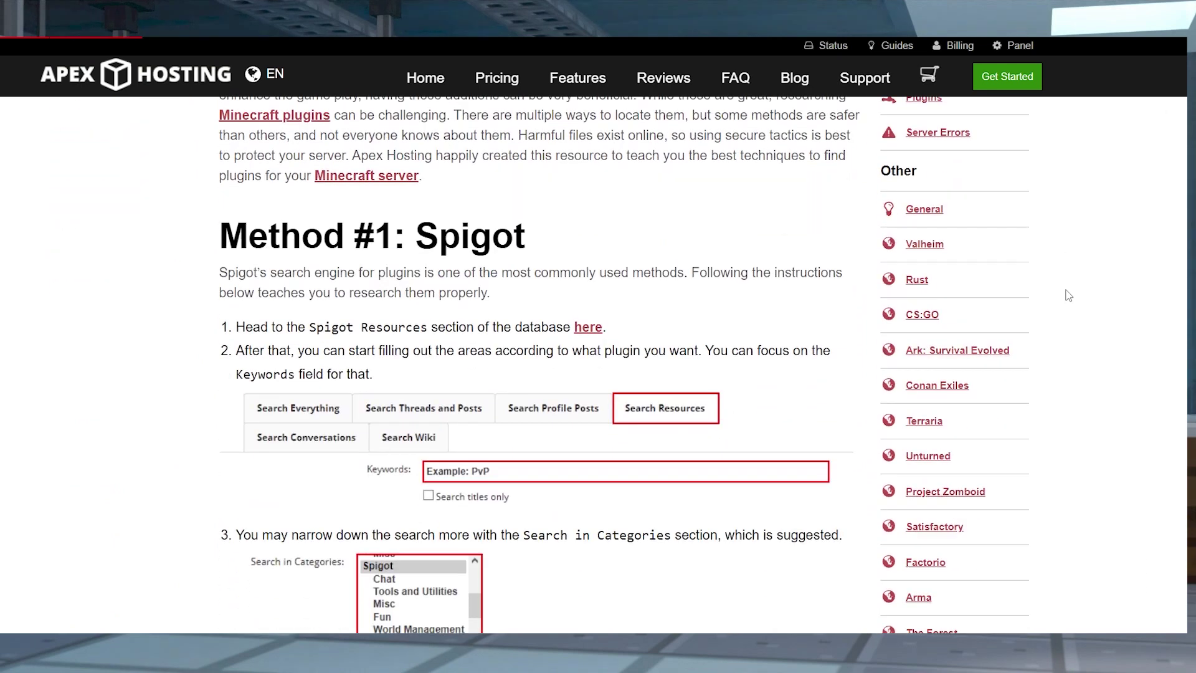
pyautogui.scroll(-5, 1068, 295)
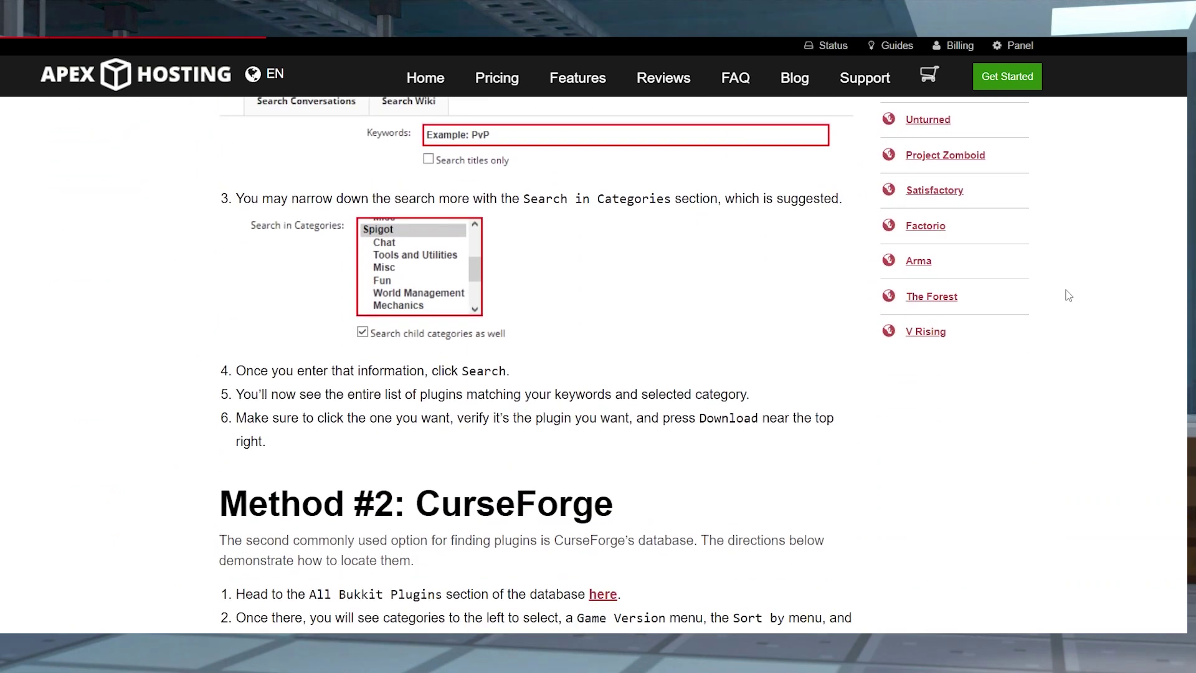
pyautogui.scroll(-5, 1069, 295)
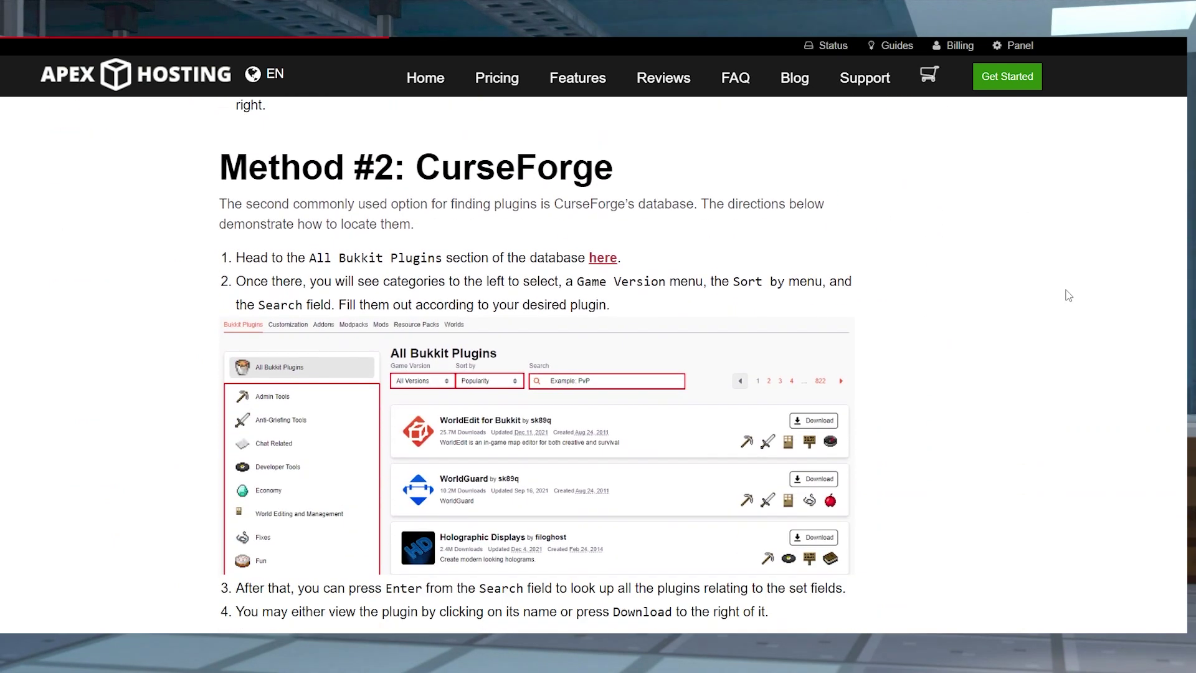
pyautogui.scroll(-5, 1068, 295)
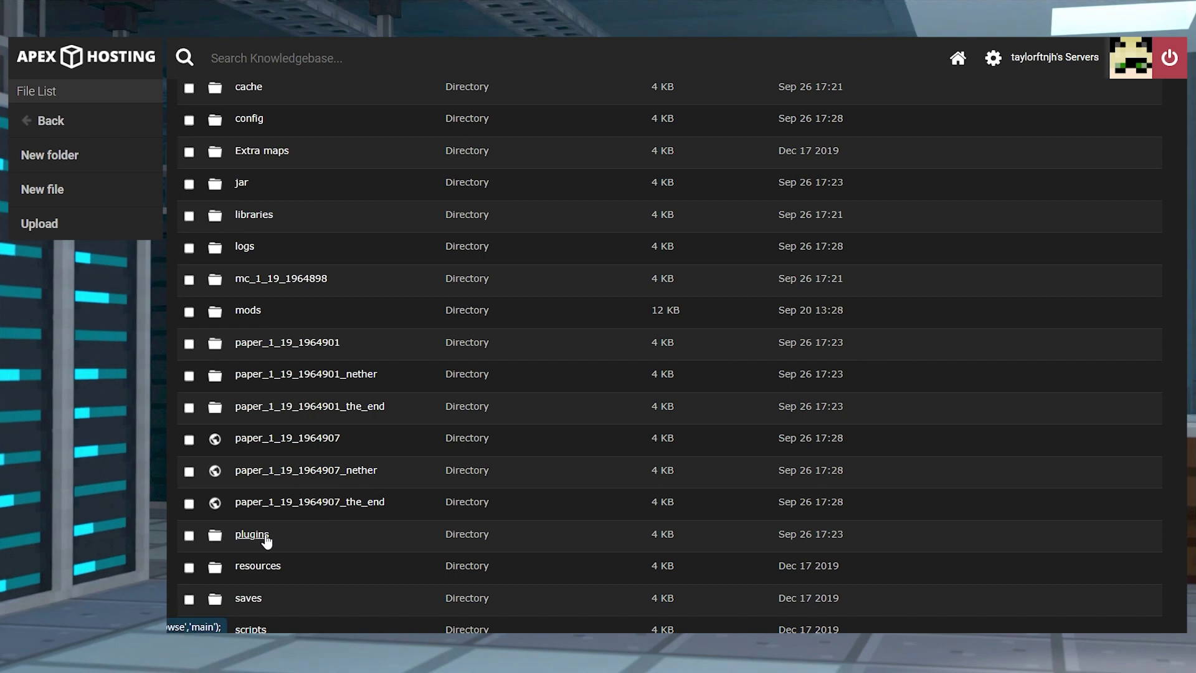
# Step: Upload EssentialsX-2.19.7.jar into the plugins folder, then restart the server from its overview page
pyautogui.click(252, 535)
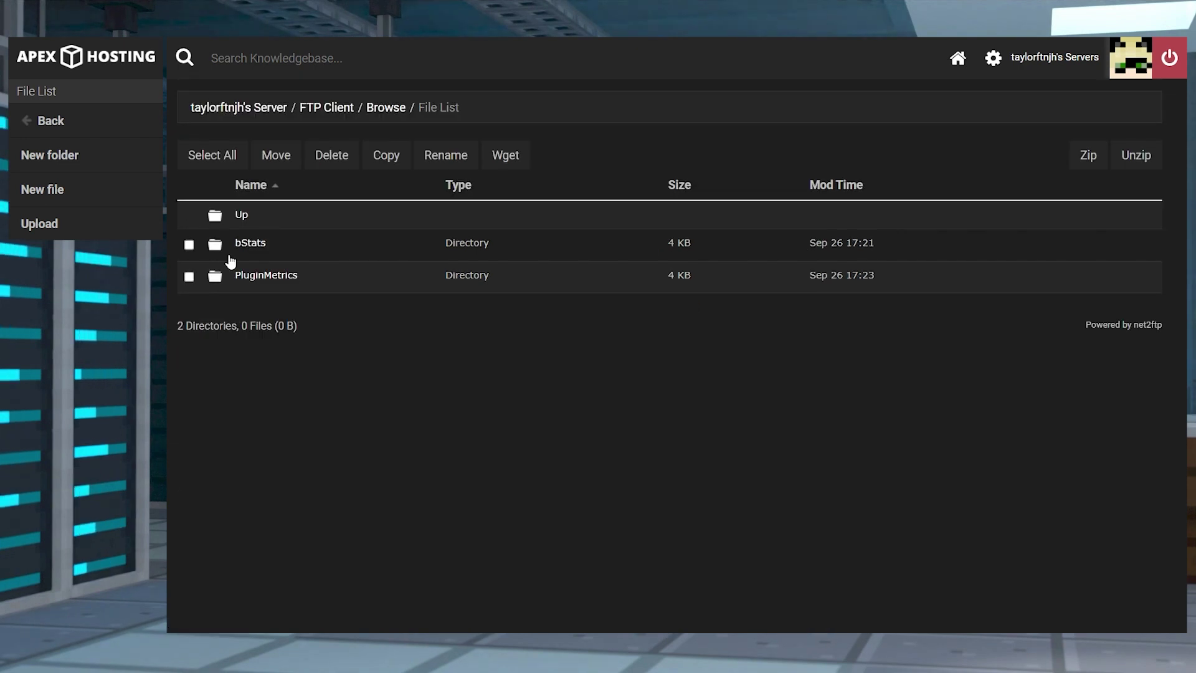
pyautogui.click(39, 223)
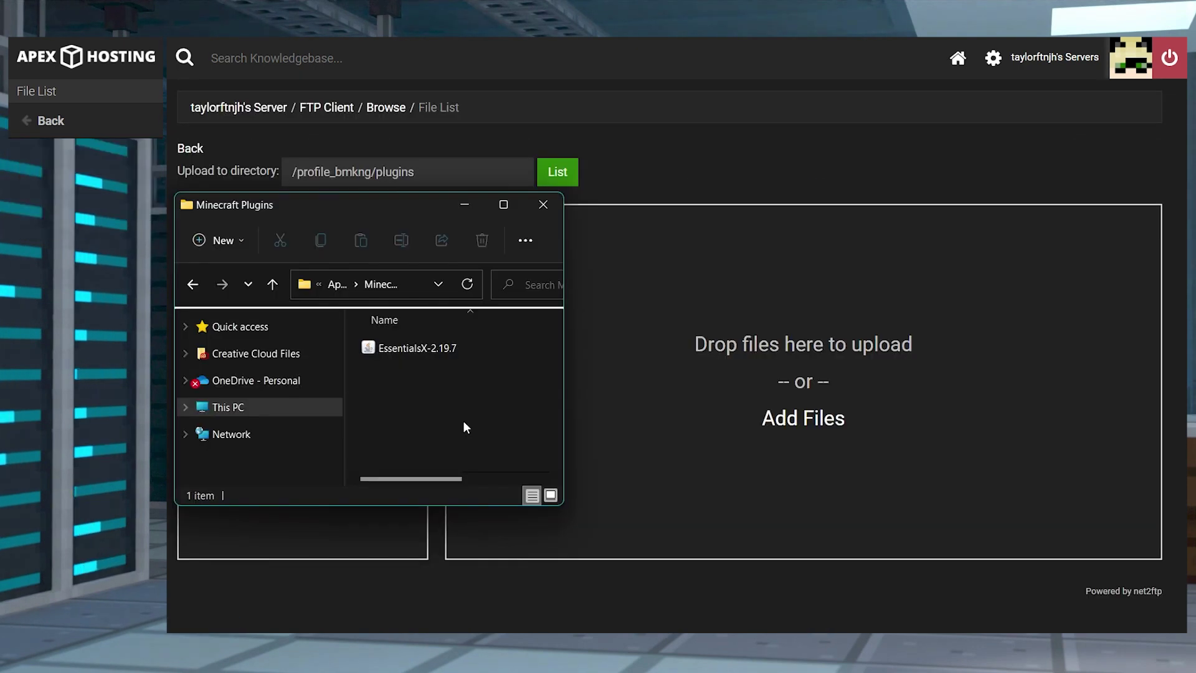
pyautogui.moveTo(383, 347); pyautogui.dragTo(775, 371)
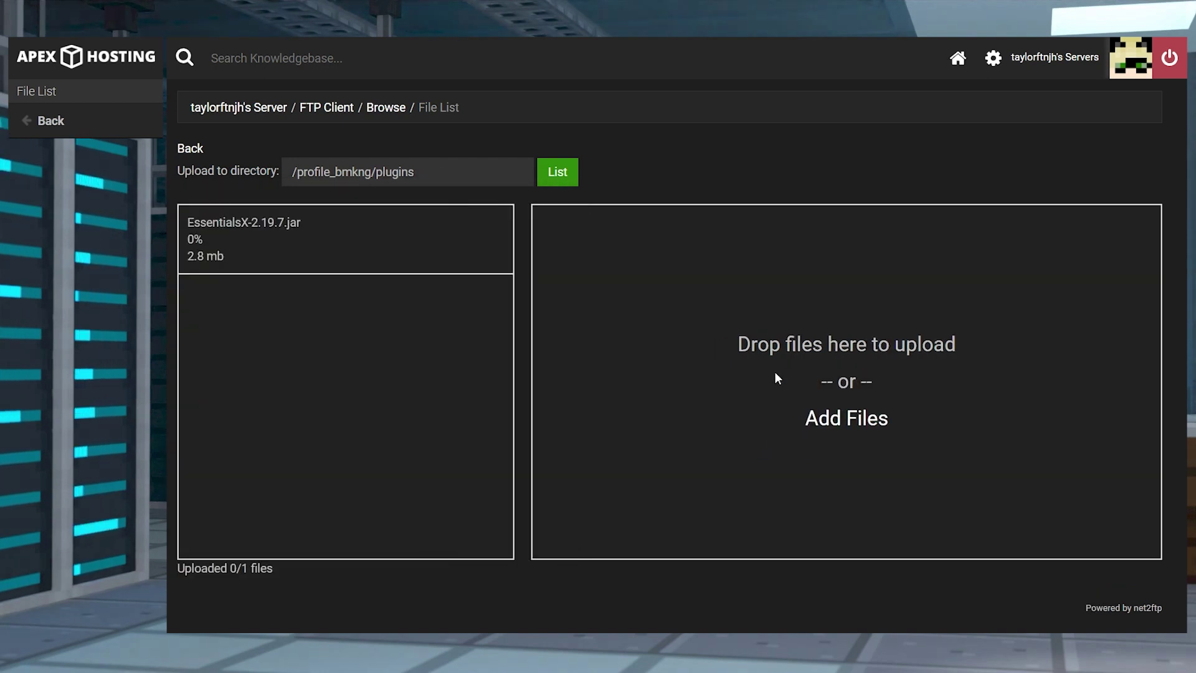
pyautogui.moveTo(301, 573); pyautogui.dragTo(177, 570)
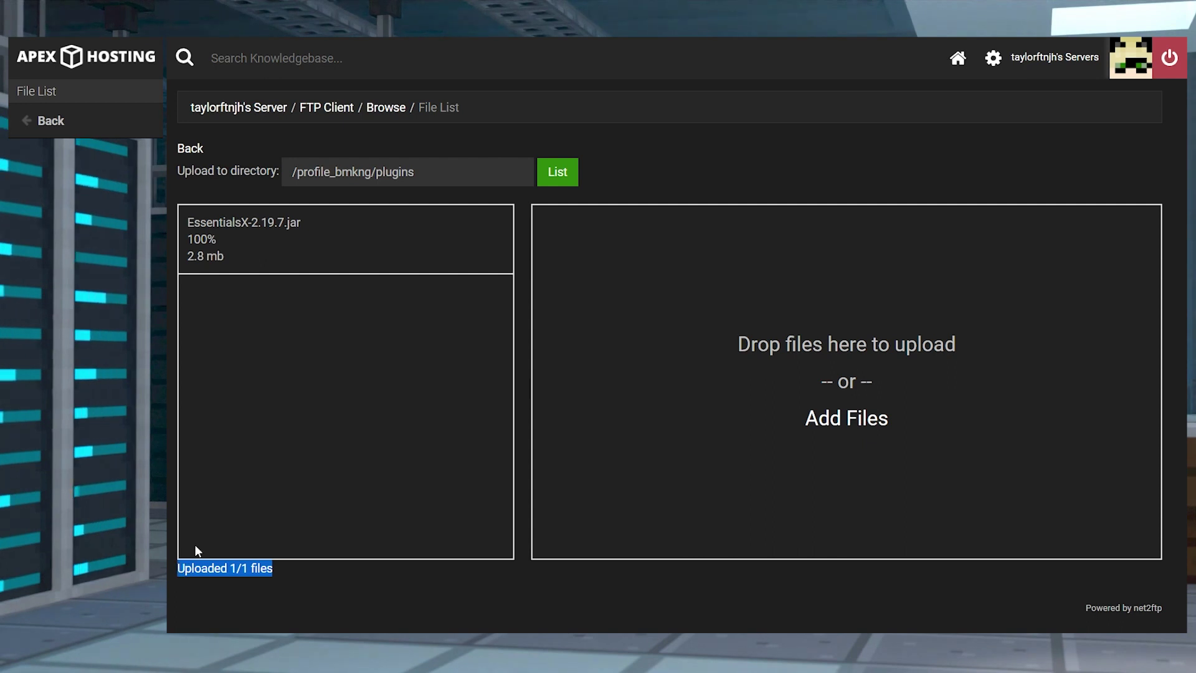
pyautogui.click(251, 117)
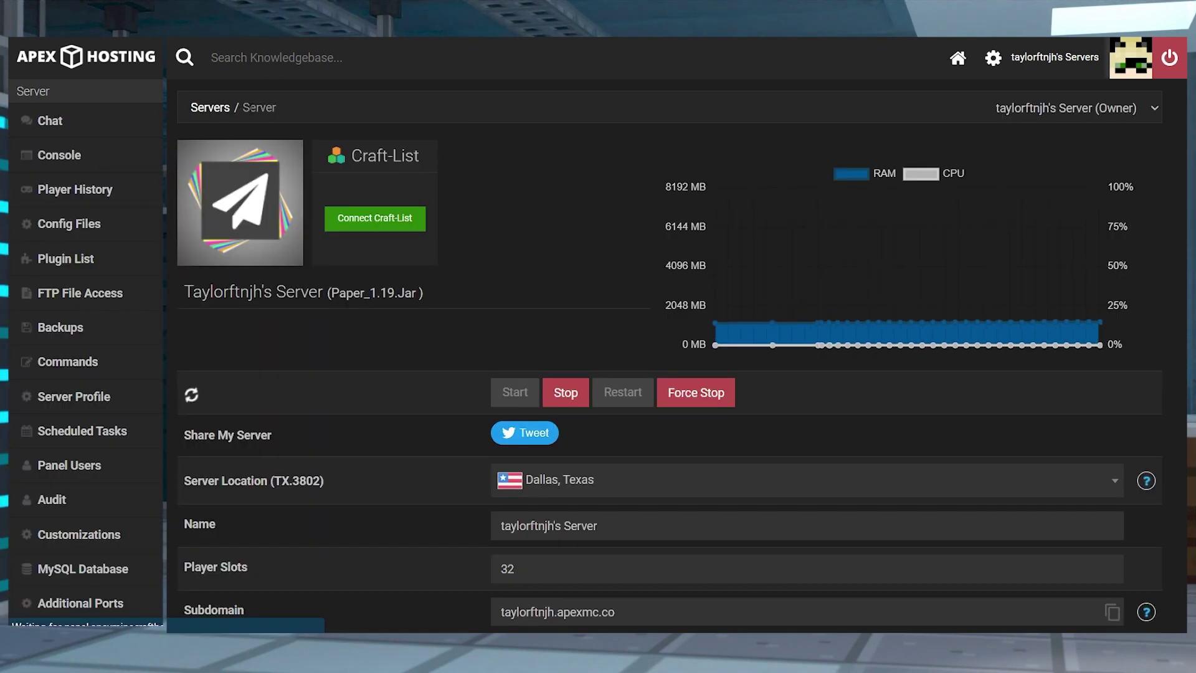
pyautogui.click(608, 395)
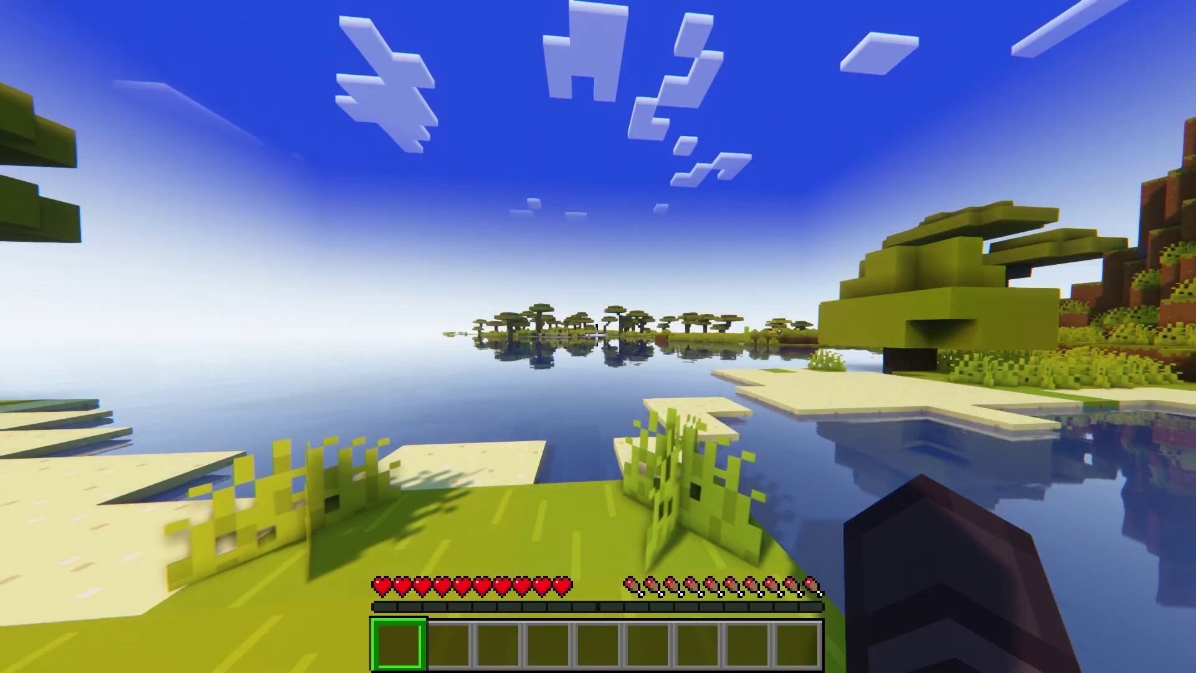
# Step: Run /plugins in Minecraft chat to check that Essentials is loaded
pyautogui.write('/plugins')
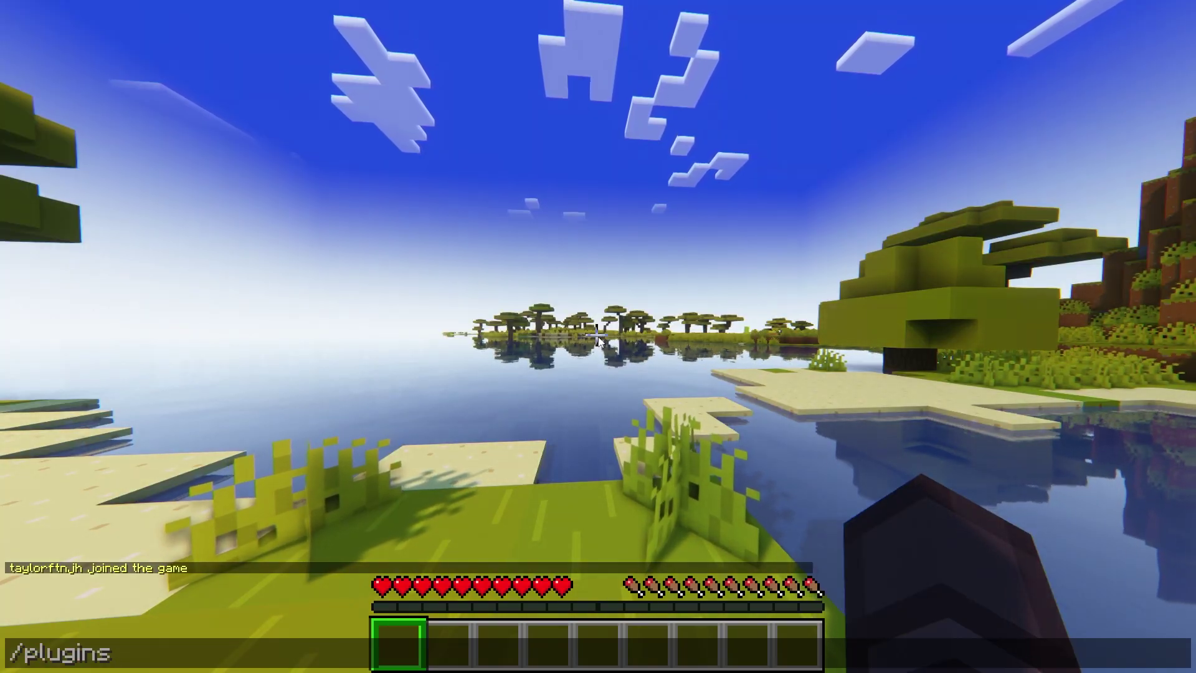
pyautogui.press('Return')
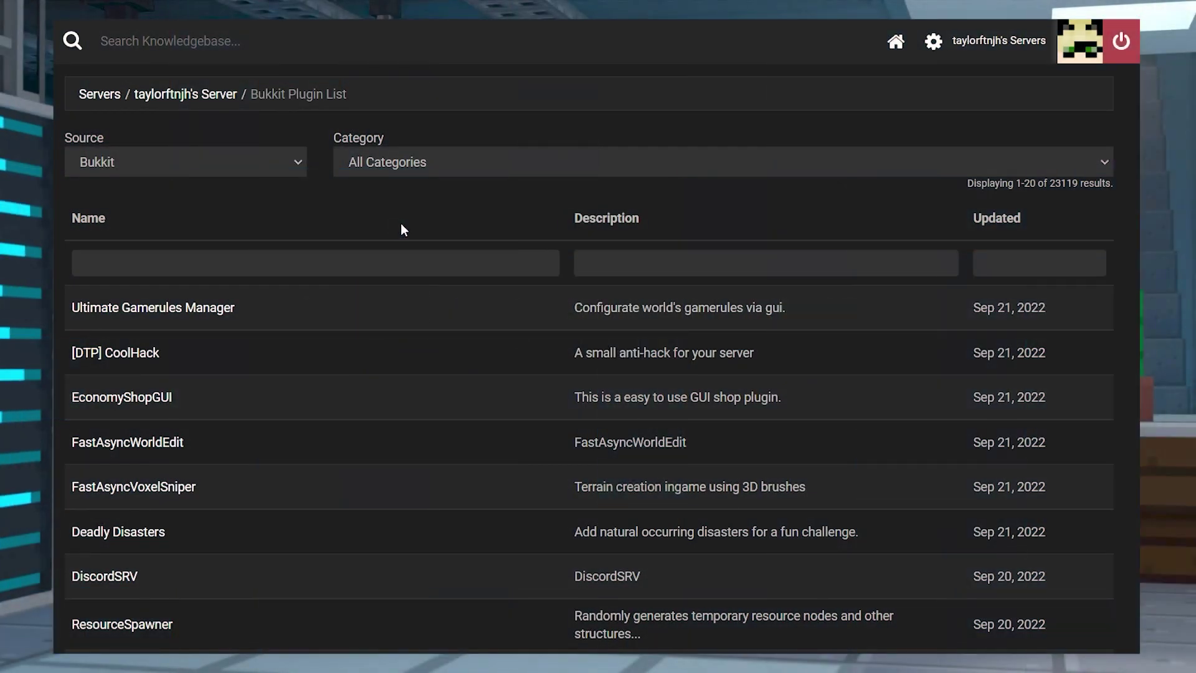
# Step: Filter the plugin list to Economy and open the BestKitPvP plugin's details
pyautogui.click(673, 162)
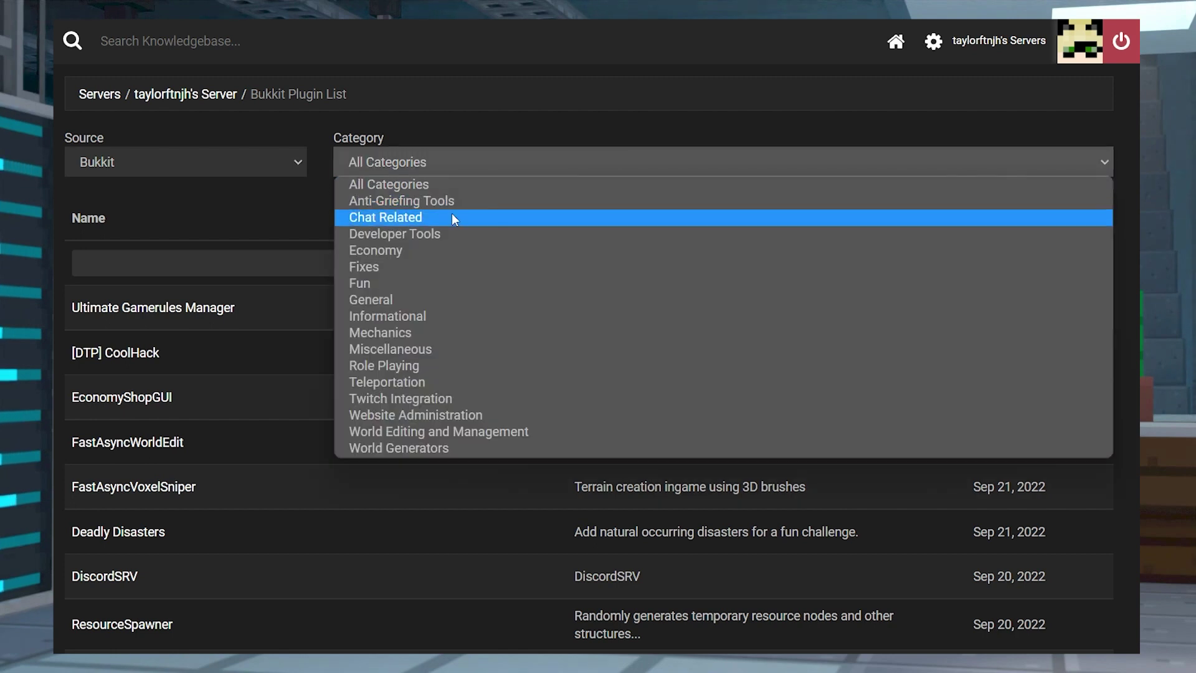
pyautogui.click(410, 249)
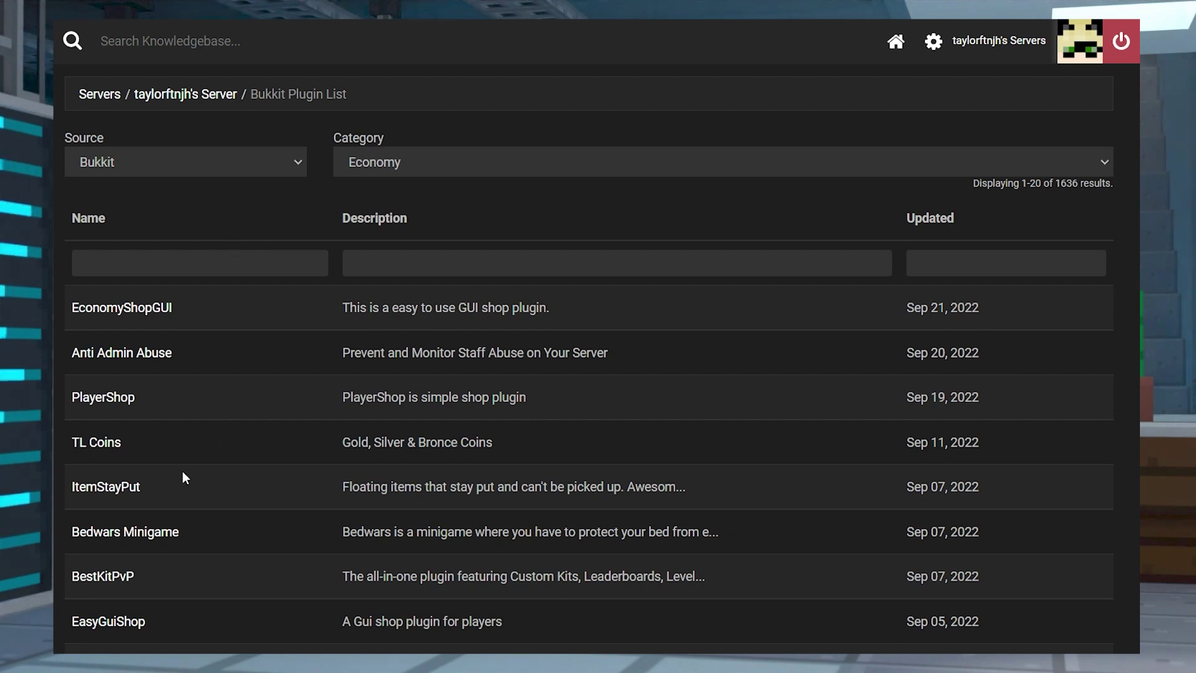
pyautogui.click(102, 577)
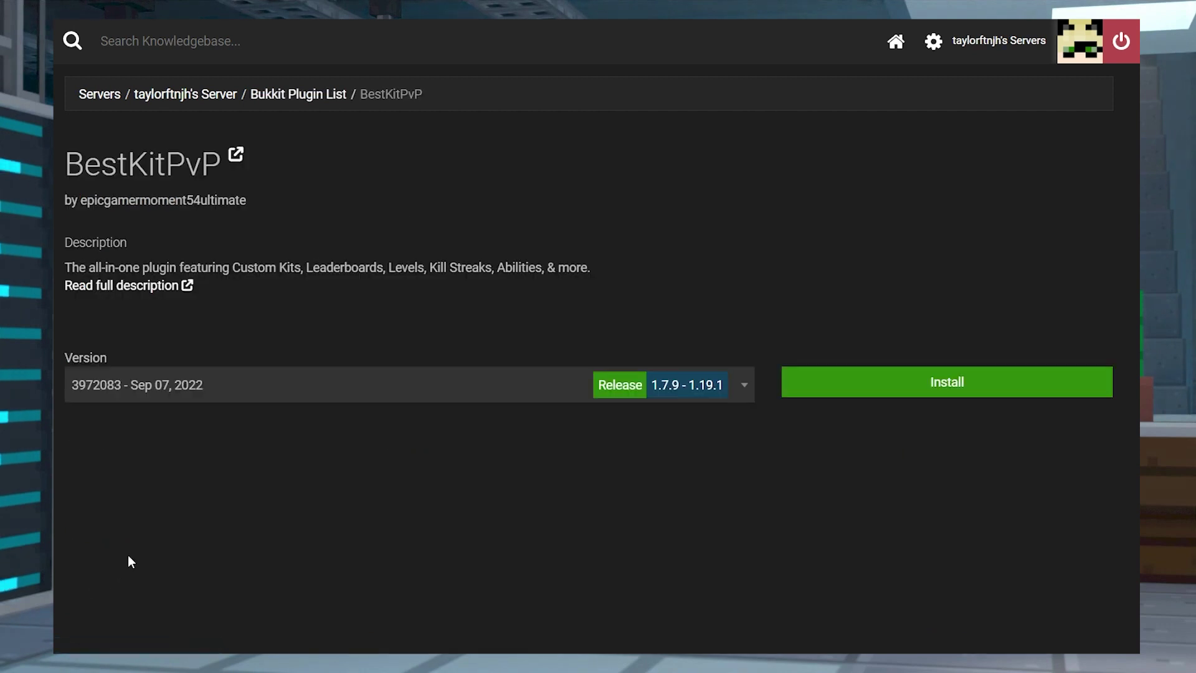
pyautogui.click(187, 287)
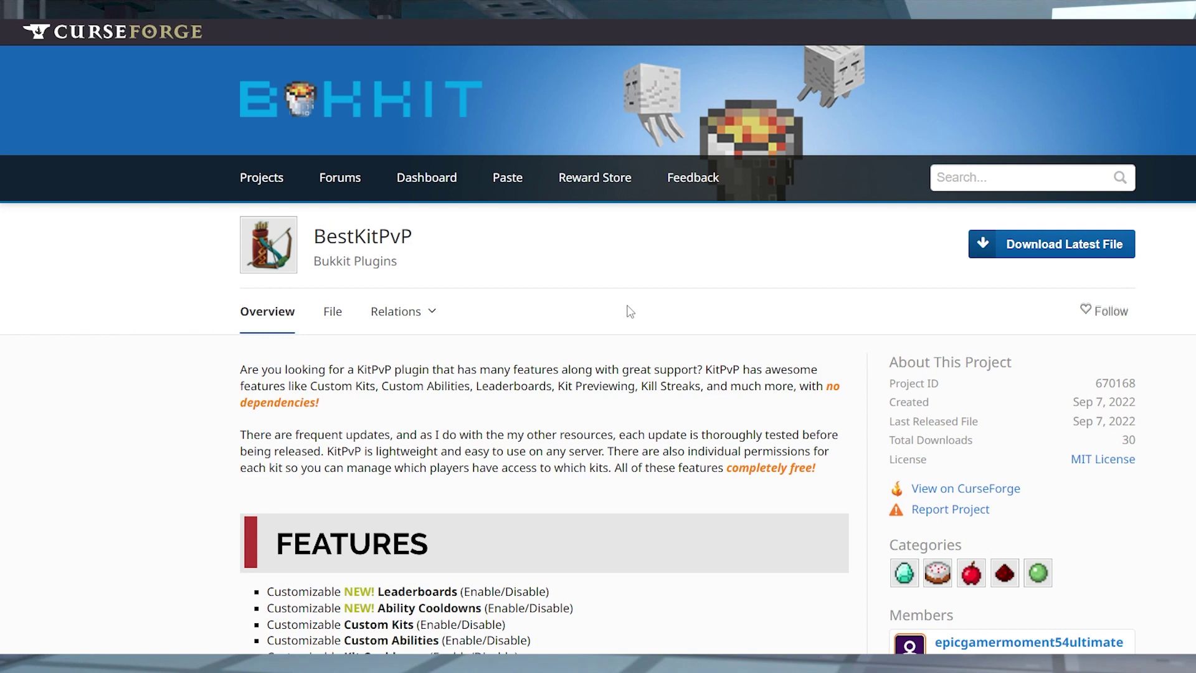
pyautogui.scroll(-5, 598, 336)
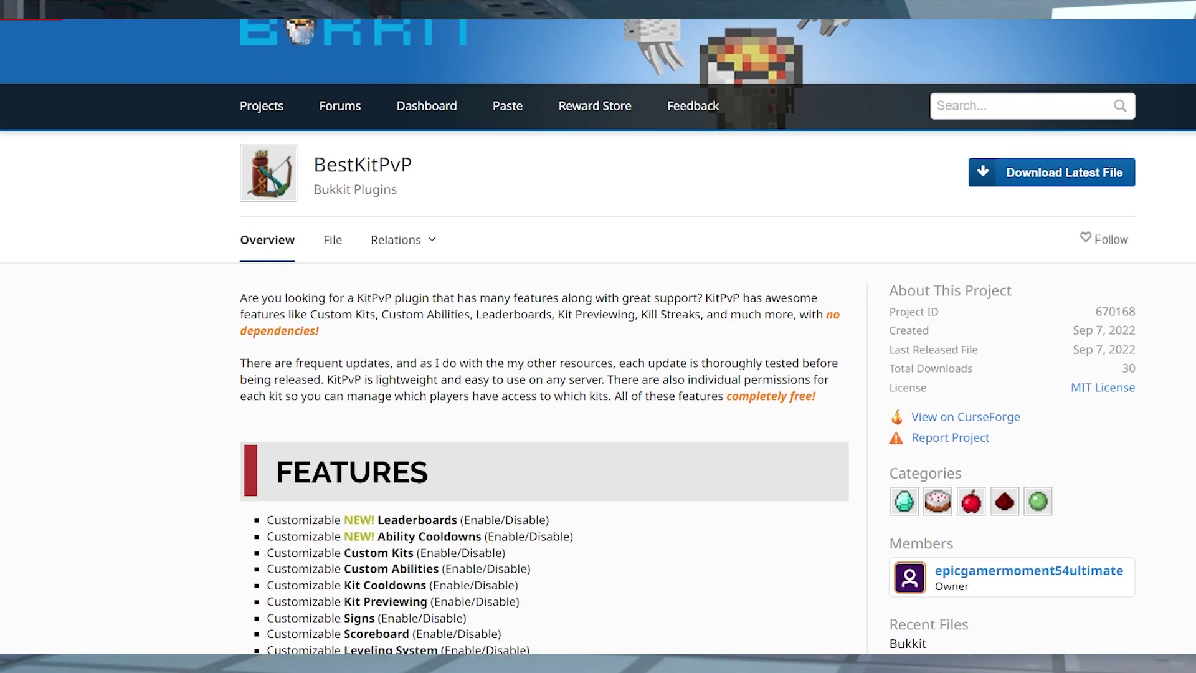
pyautogui.scroll(-7, 598, 336)
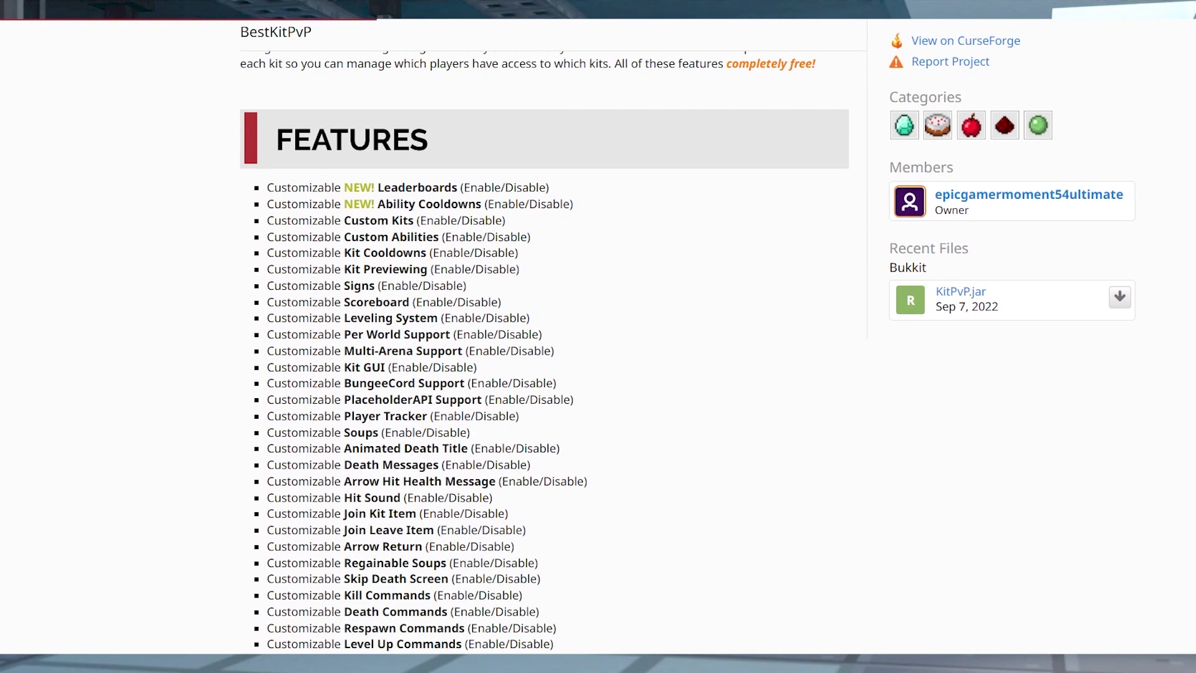
pyautogui.scroll(-2, 1084, 268)
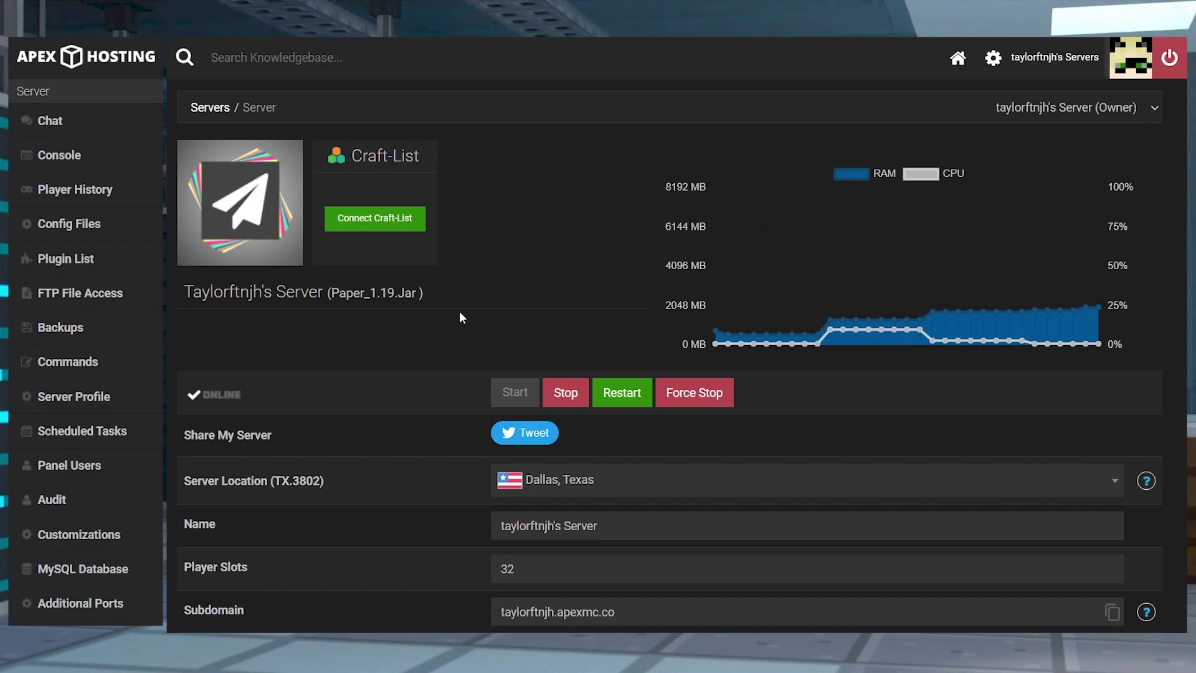
# Step: List Spigot plugins in the Spigot/Chat category, filtered by the name 'partychat'
pyautogui.click(66, 258)
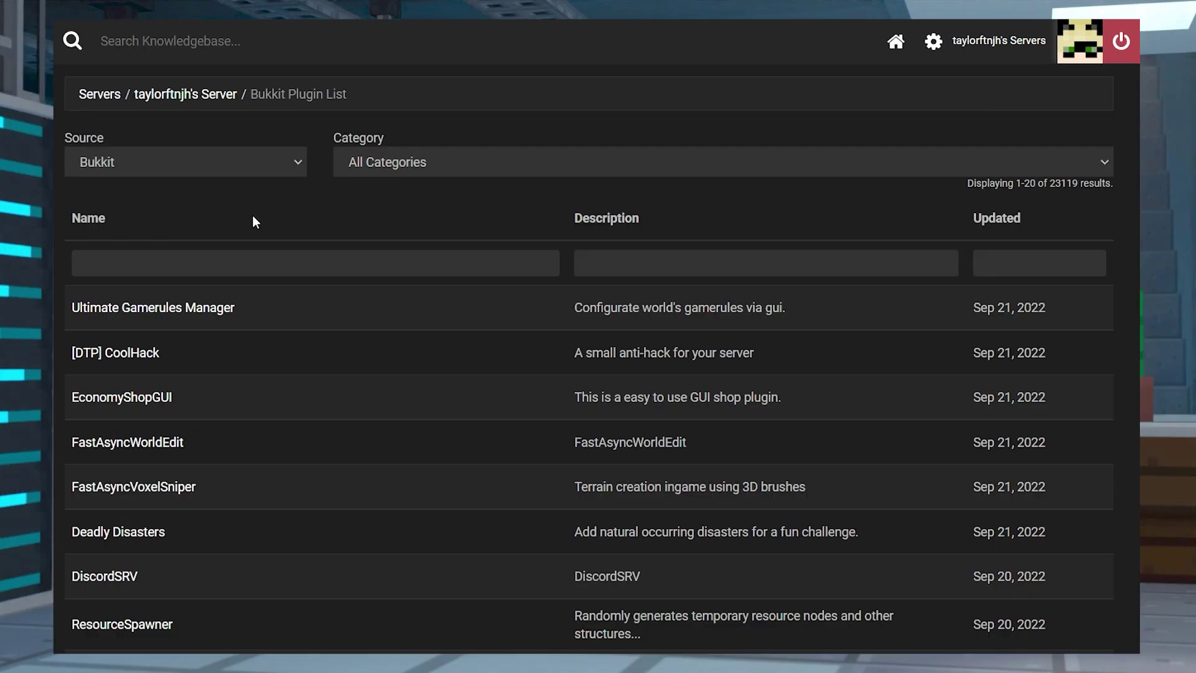
pyautogui.click(243, 166)
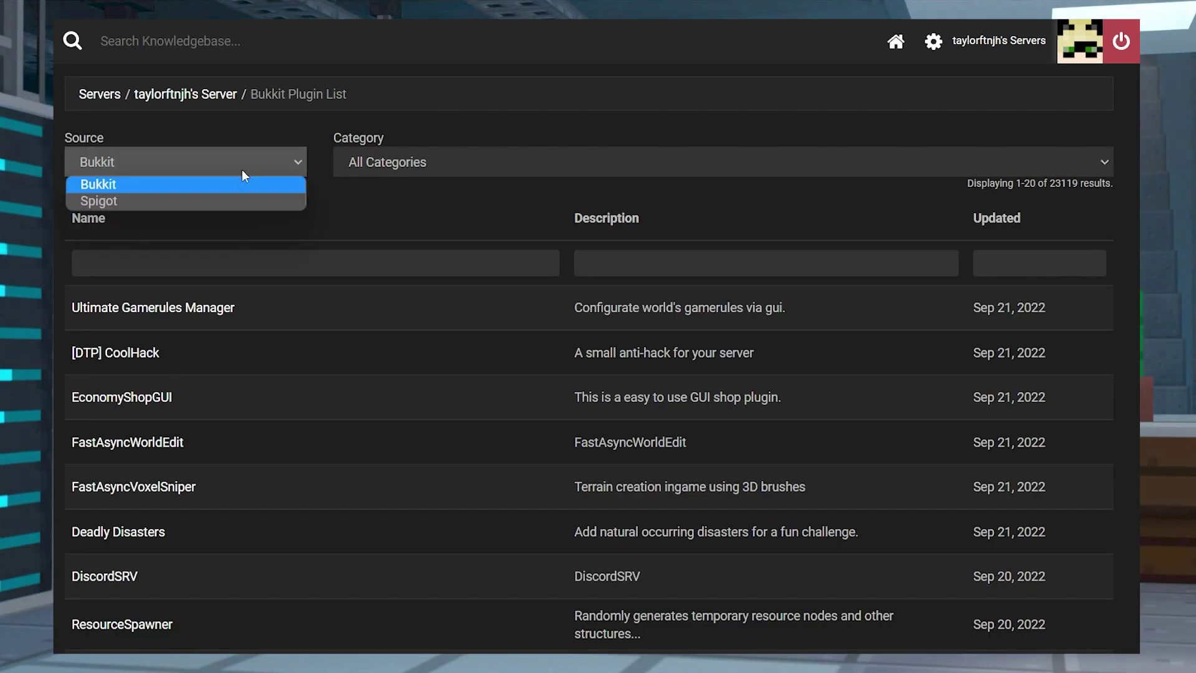
pyautogui.click(124, 201)
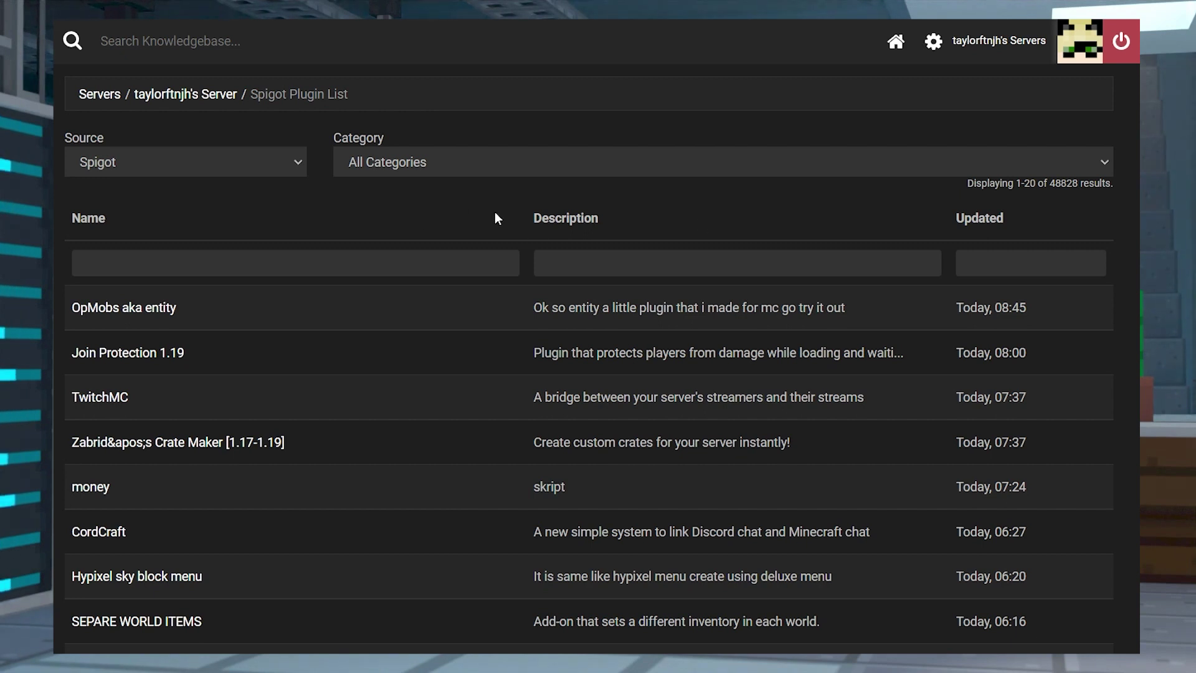
pyautogui.click(437, 178)
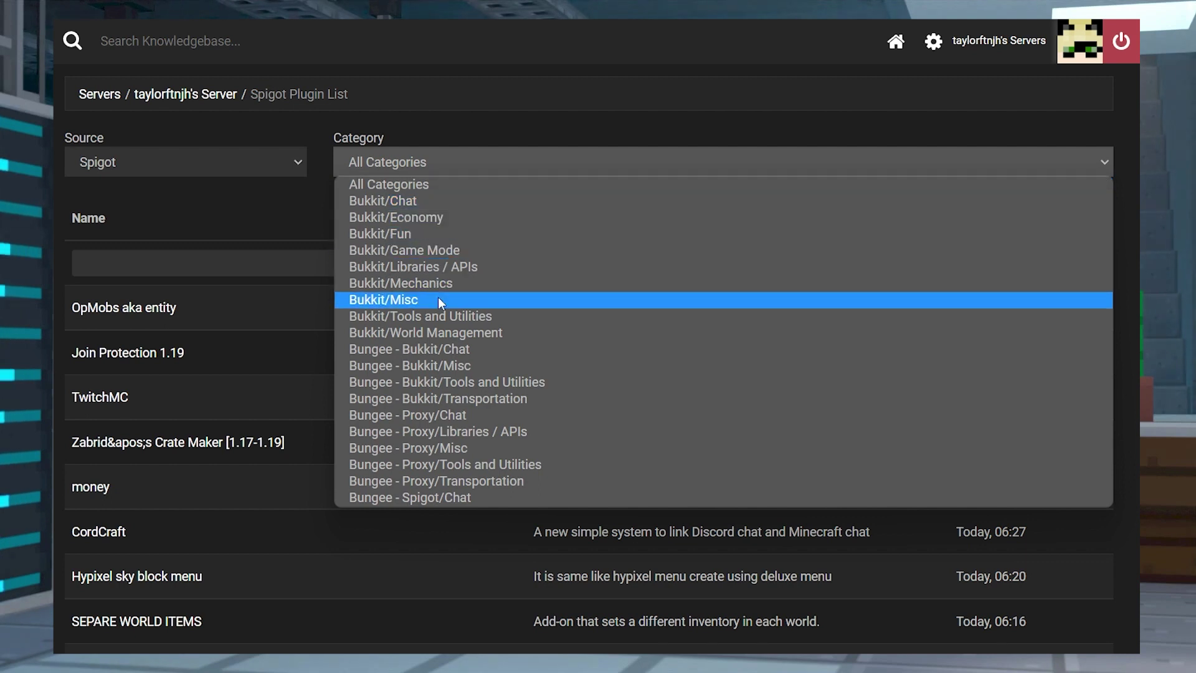
pyautogui.scroll(-3, 438, 297)
pyautogui.click(383, 333)
pyautogui.click(335, 263)
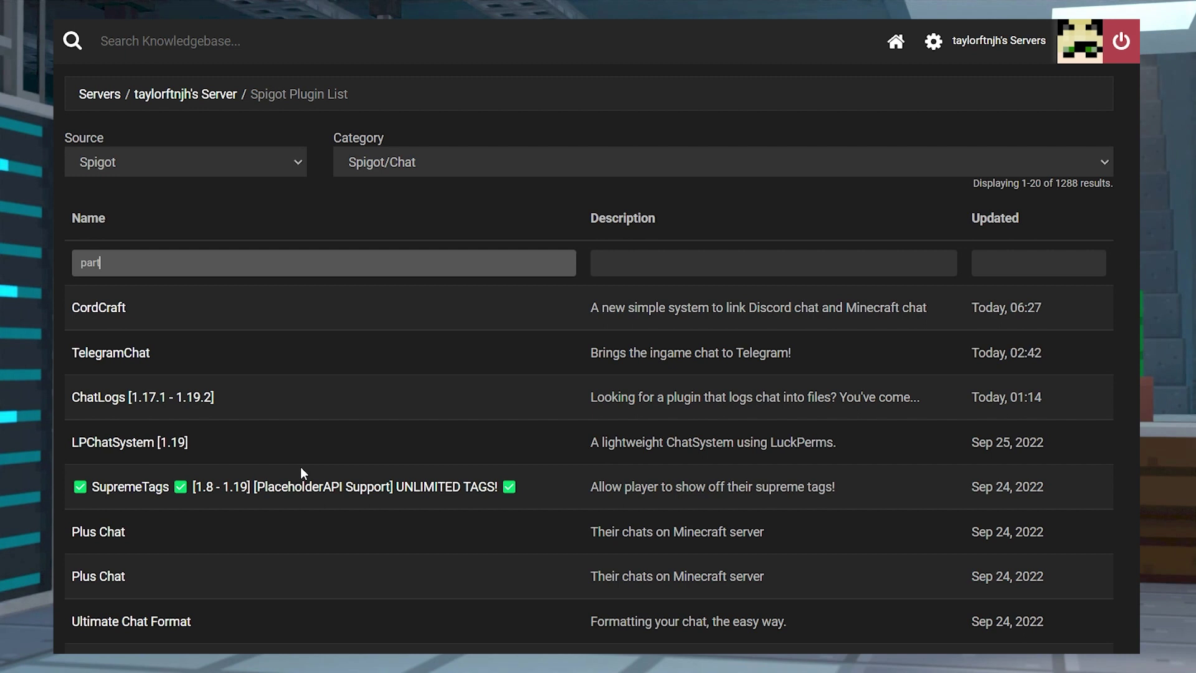
pyautogui.press('Return')
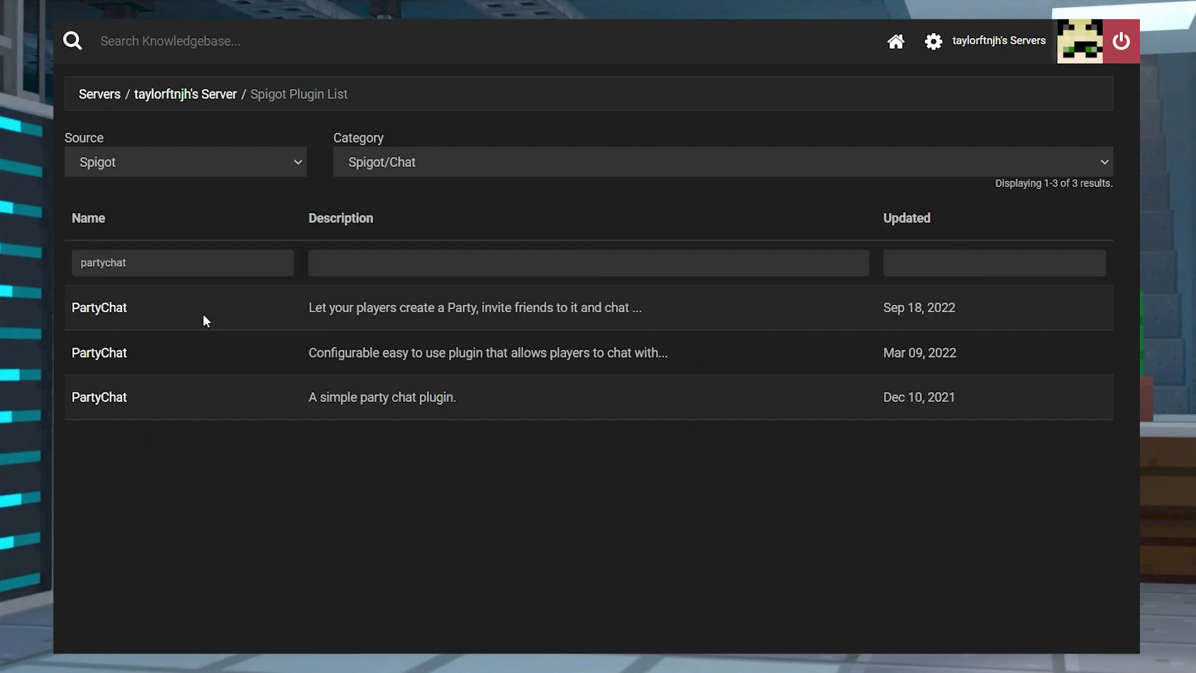
# Step: Install PartyChat 1.4 from the first result and return to the server dashboard
pyautogui.click(98, 309)
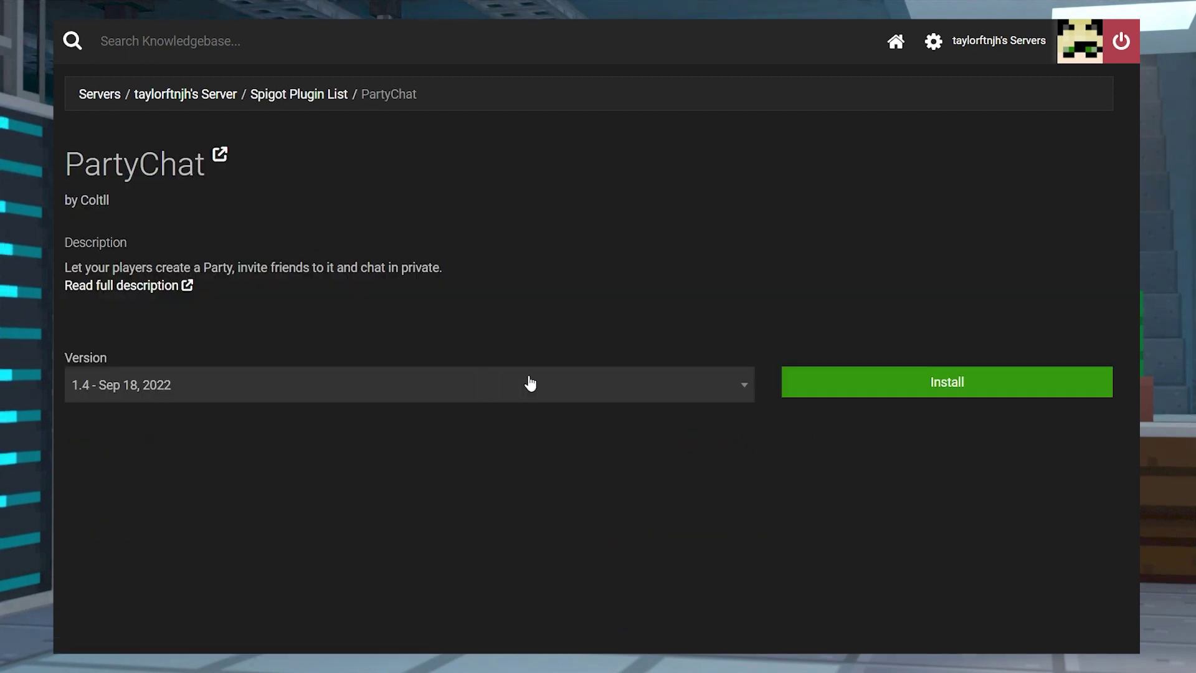
pyautogui.click(875, 387)
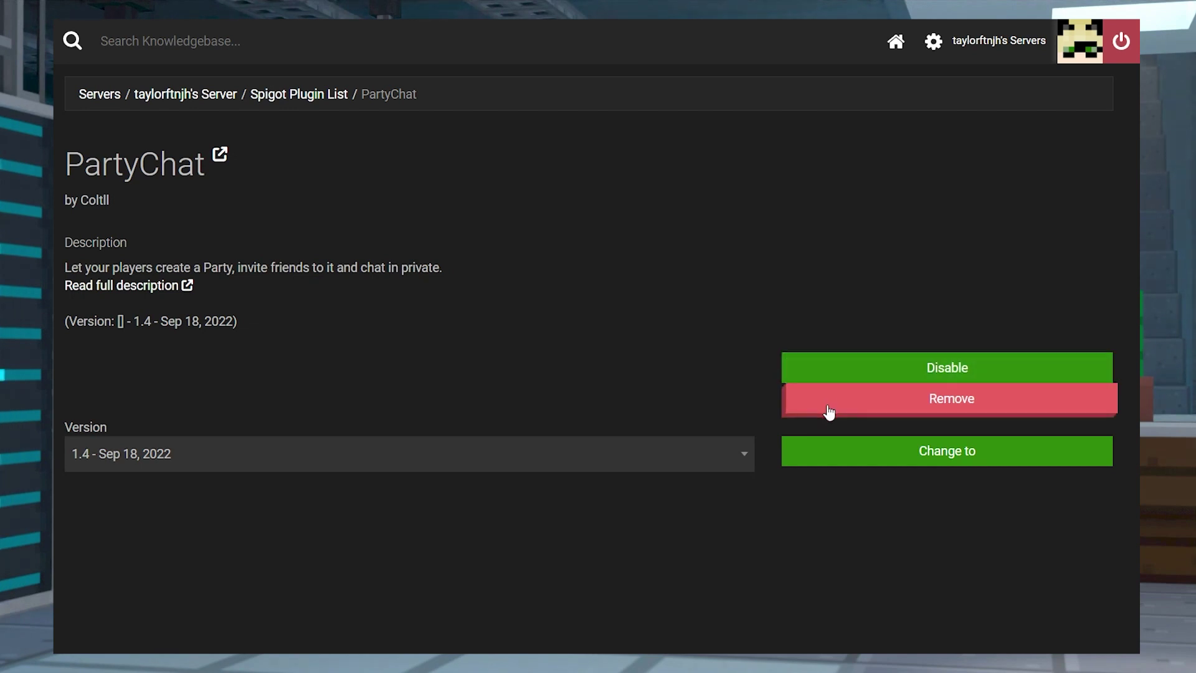
pyautogui.click(198, 96)
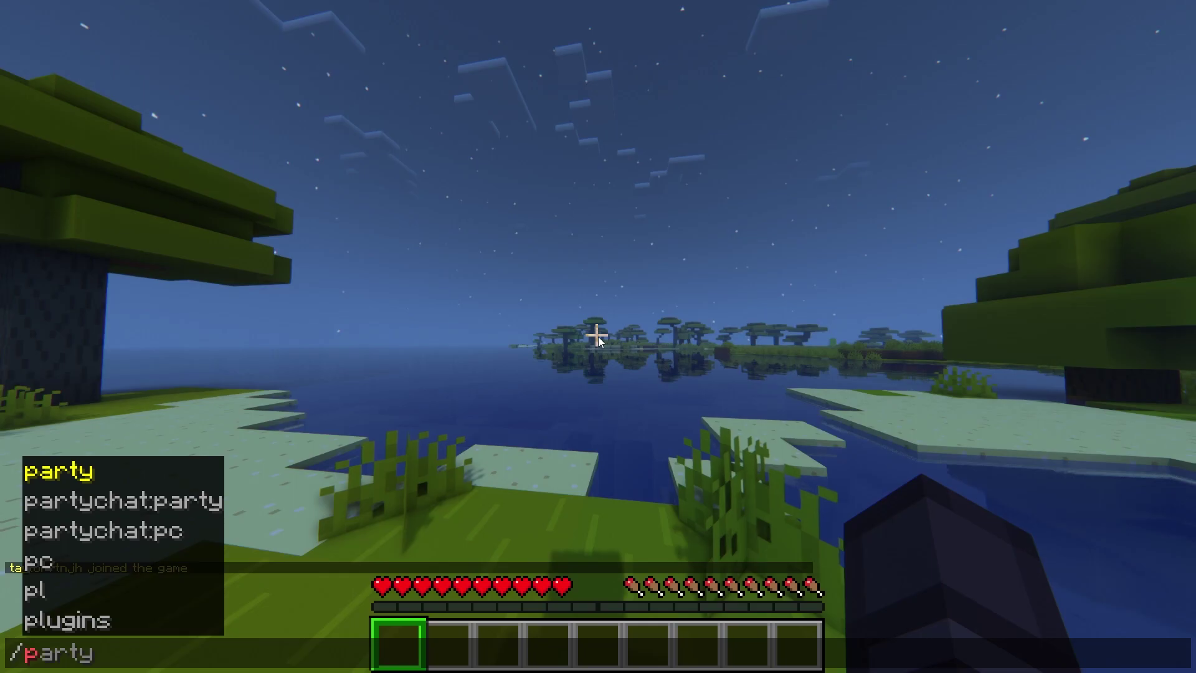
# Step: Run /plugins in Minecraft to confirm Essentials and PartyChat are both listed
pyautogui.write('lugins')
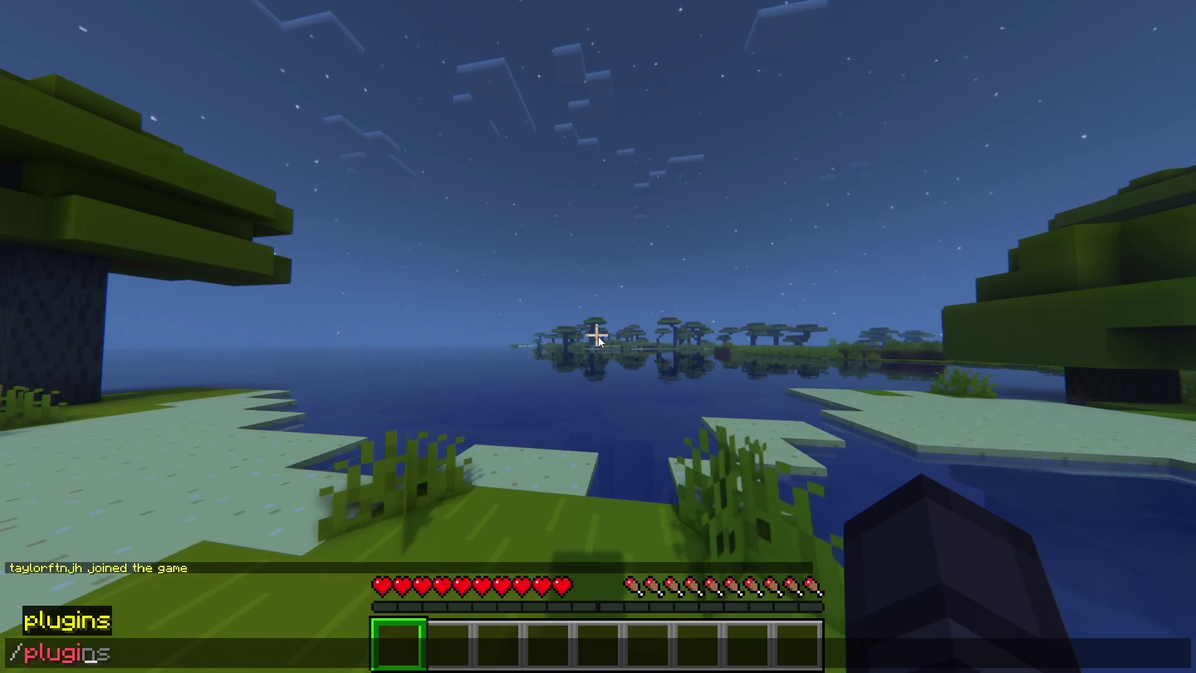
pyautogui.press('Return')
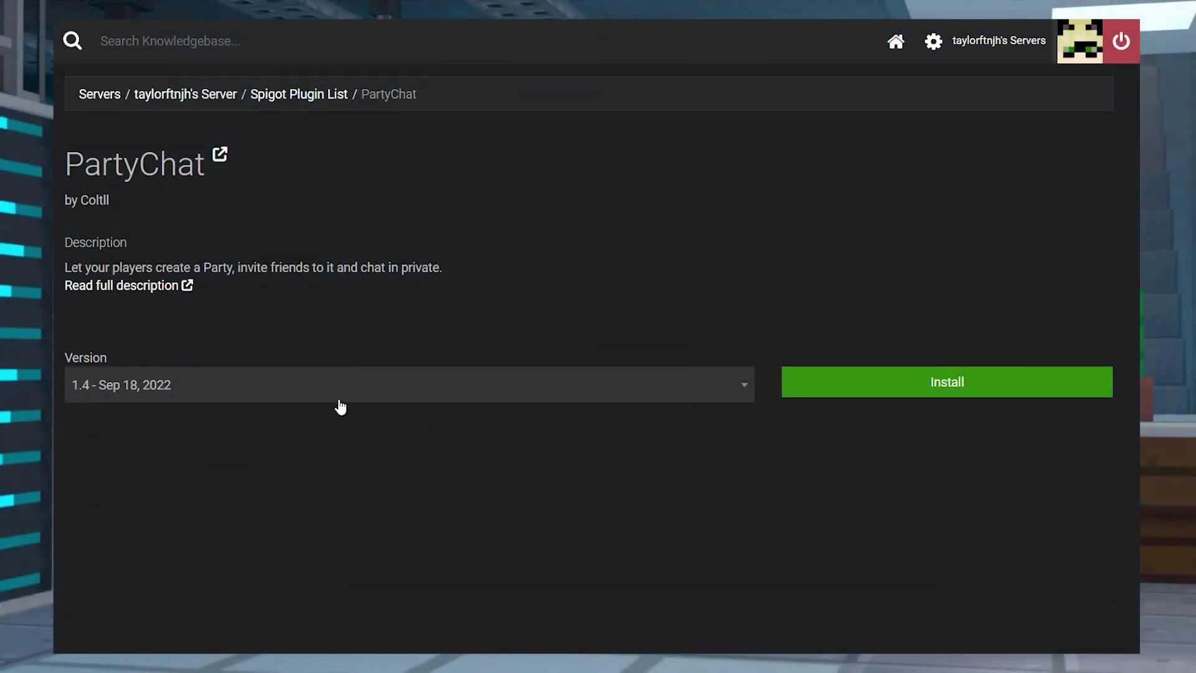
# Step: Reinstall PartyChat 1.4 and upload the EssentialsX-2.19.7 file to the plugins folder via FTP
pyautogui.click(869, 387)
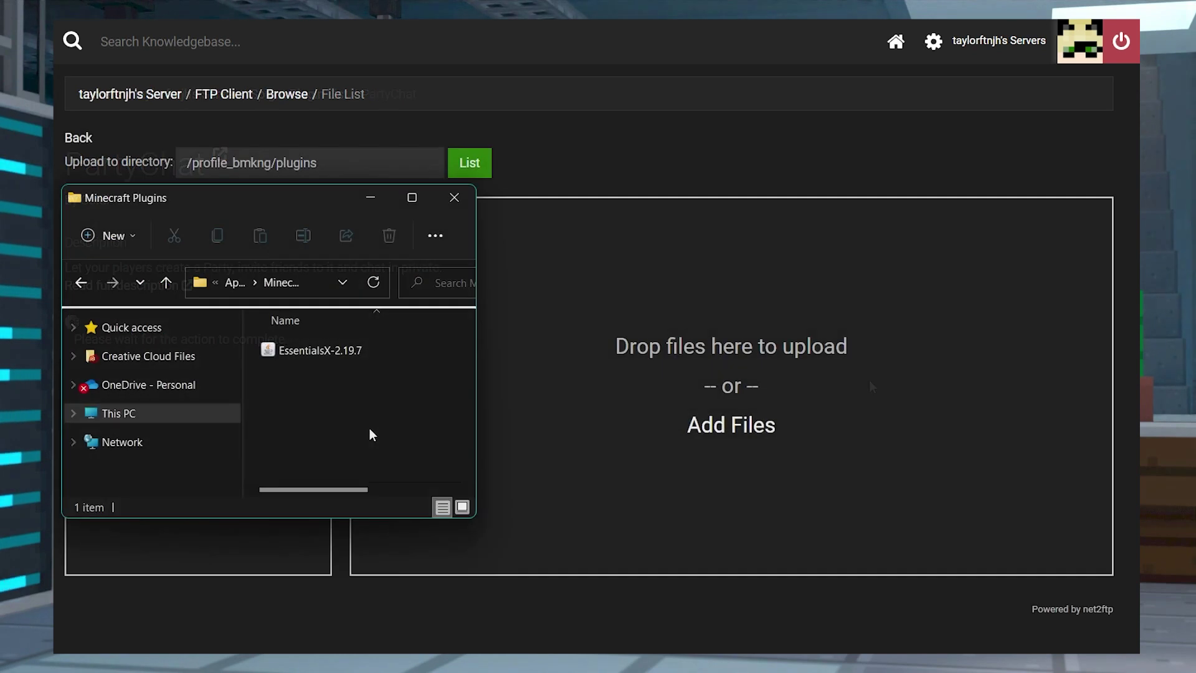
pyautogui.moveTo(283, 351); pyautogui.dragTo(701, 377)
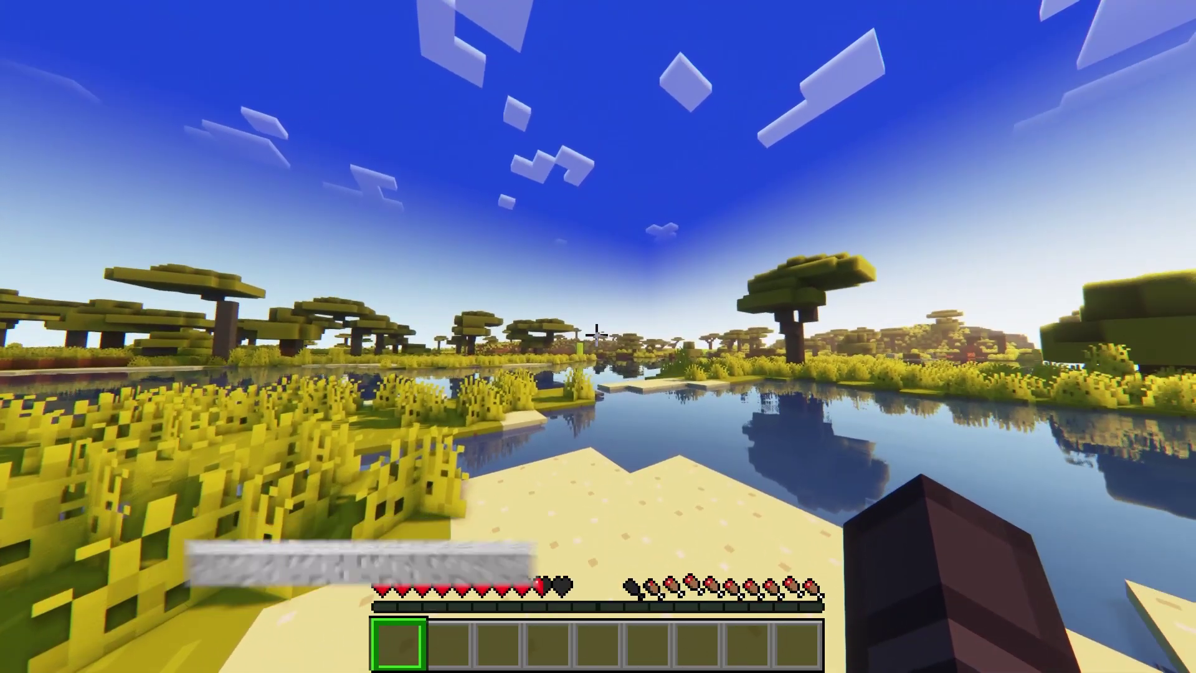
# Step: Run /plugins in Minecraft chat to list the server's plugins, which reports none loaded
pyautogui.write('/pl')
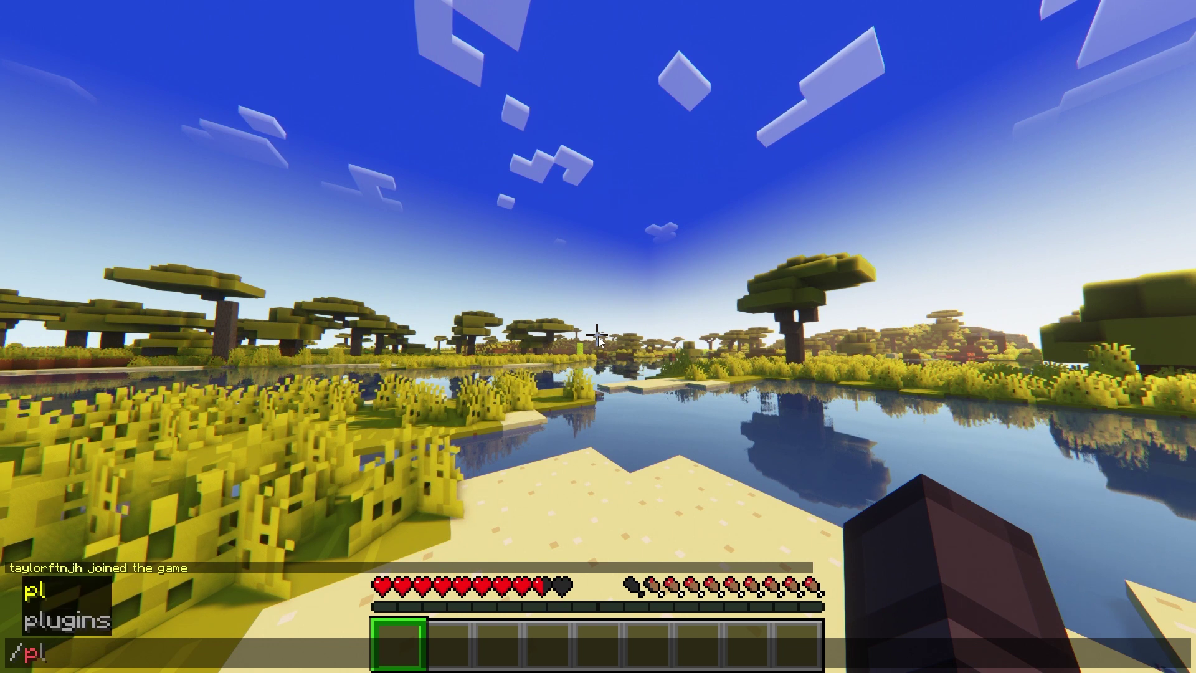
pyautogui.write('ugins')
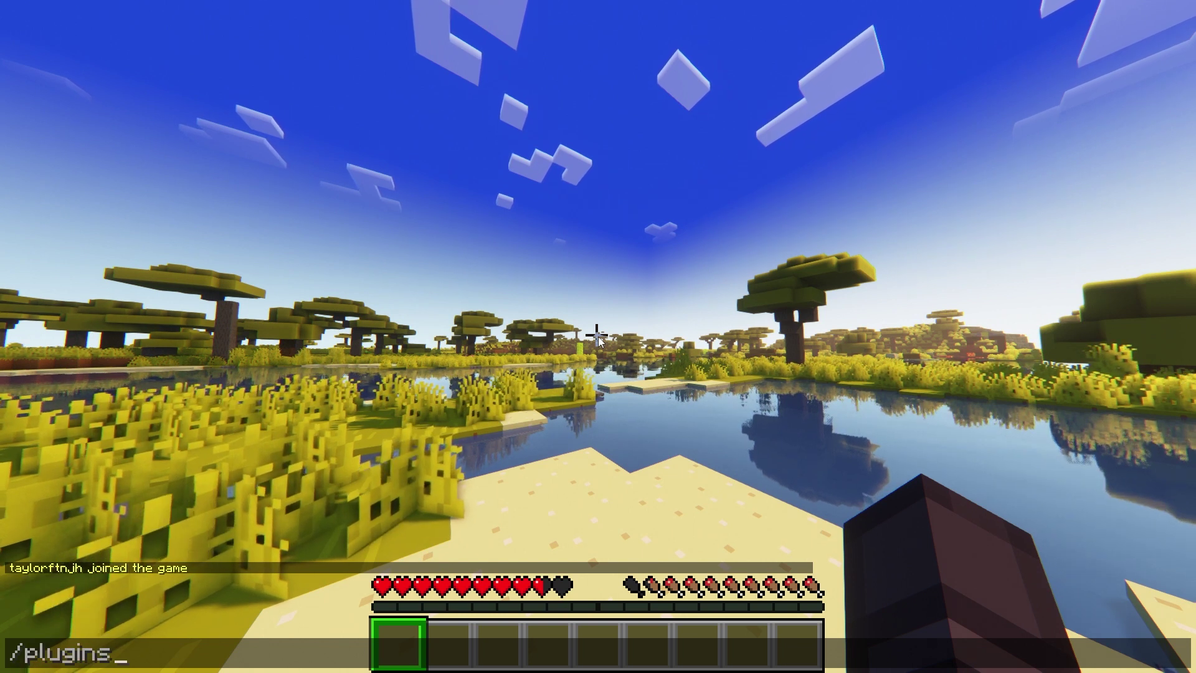
pyautogui.press('Return')
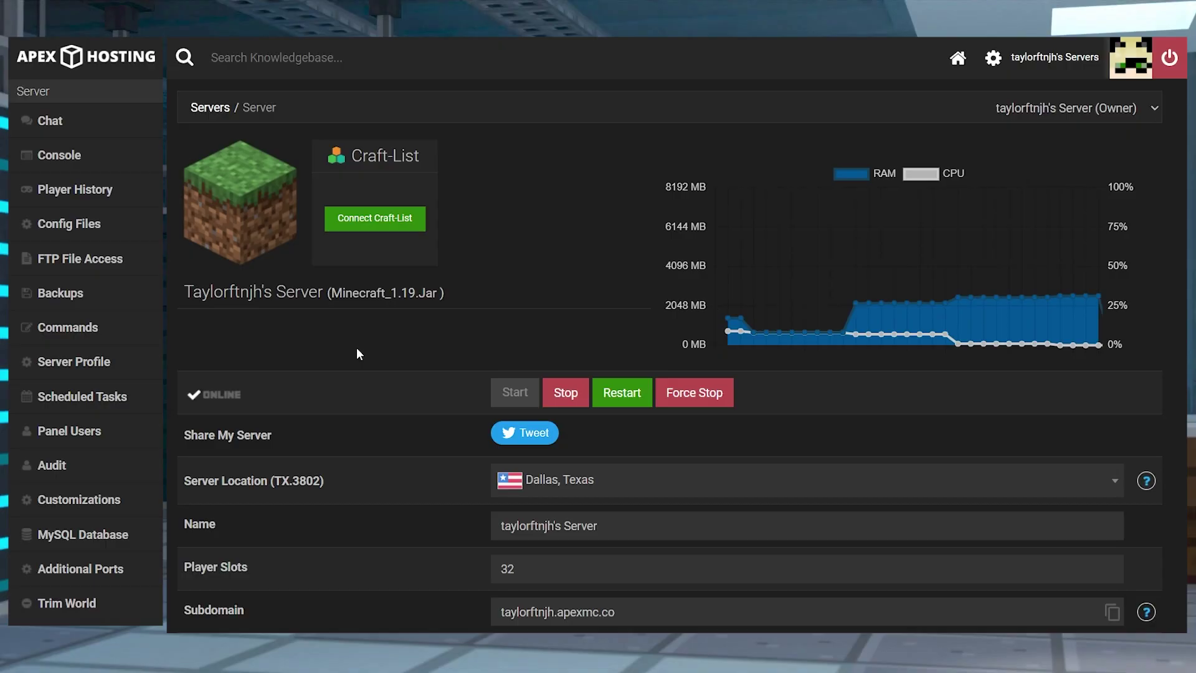
pyautogui.scroll(-7, 356, 346)
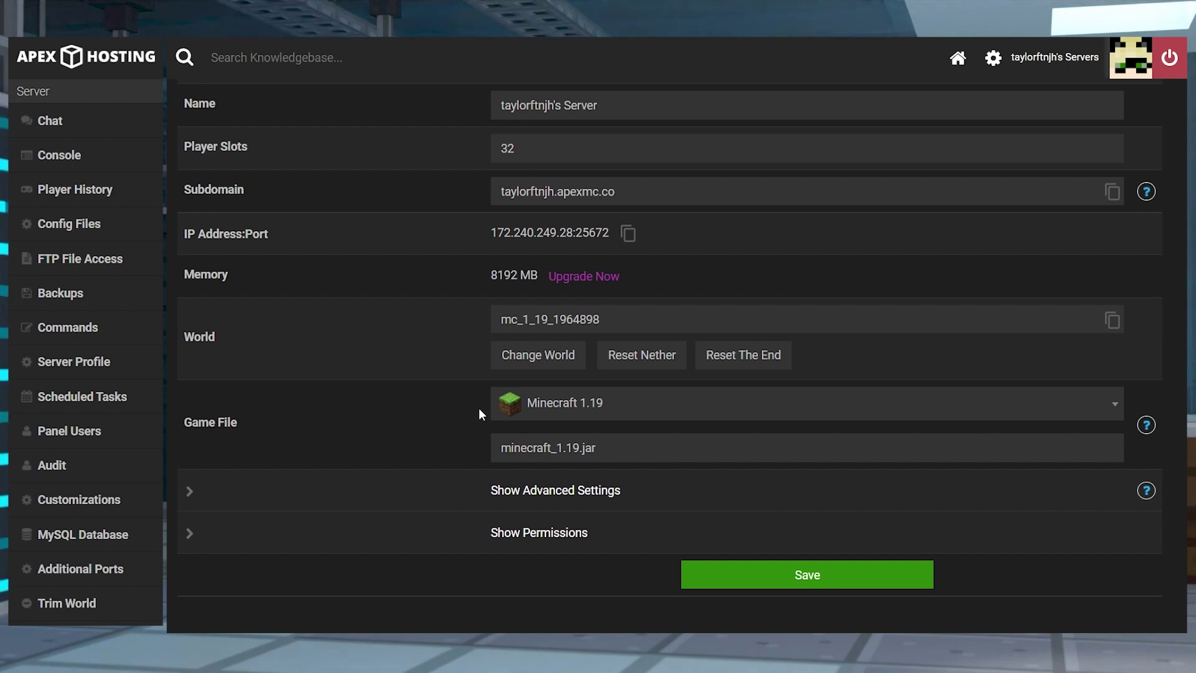
# Step: Filter the server's Game File dropdown by 'pap' and scroll through the Paper versions
pyautogui.click(589, 406)
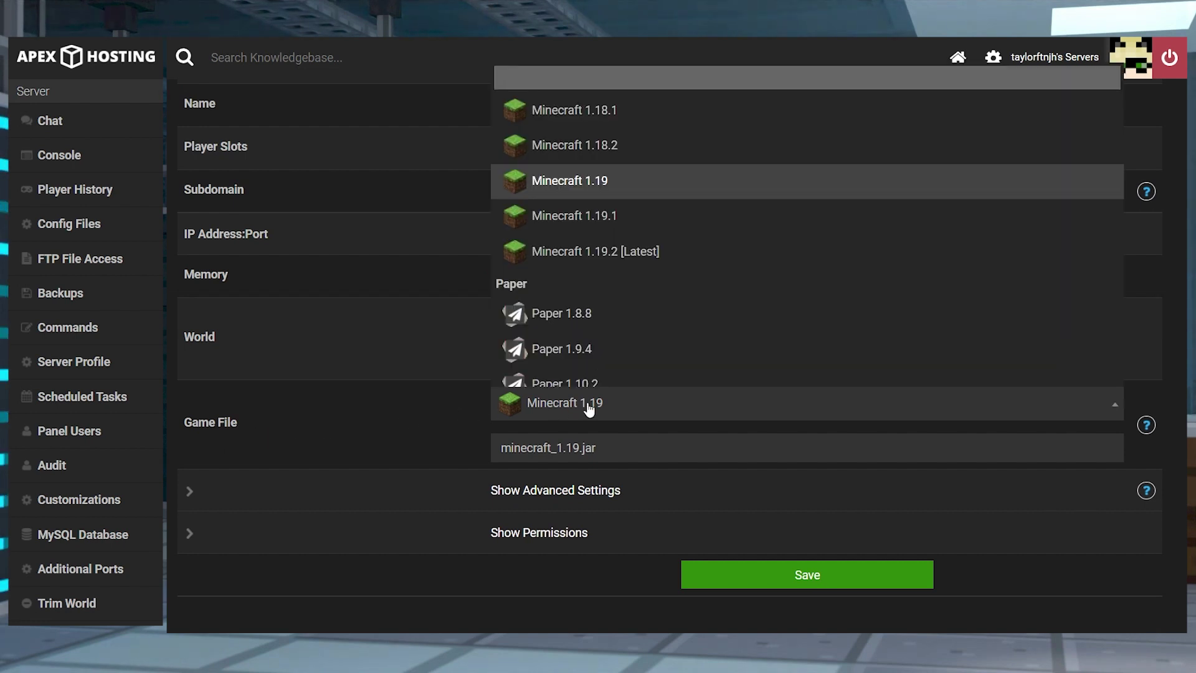
pyautogui.write('paper')
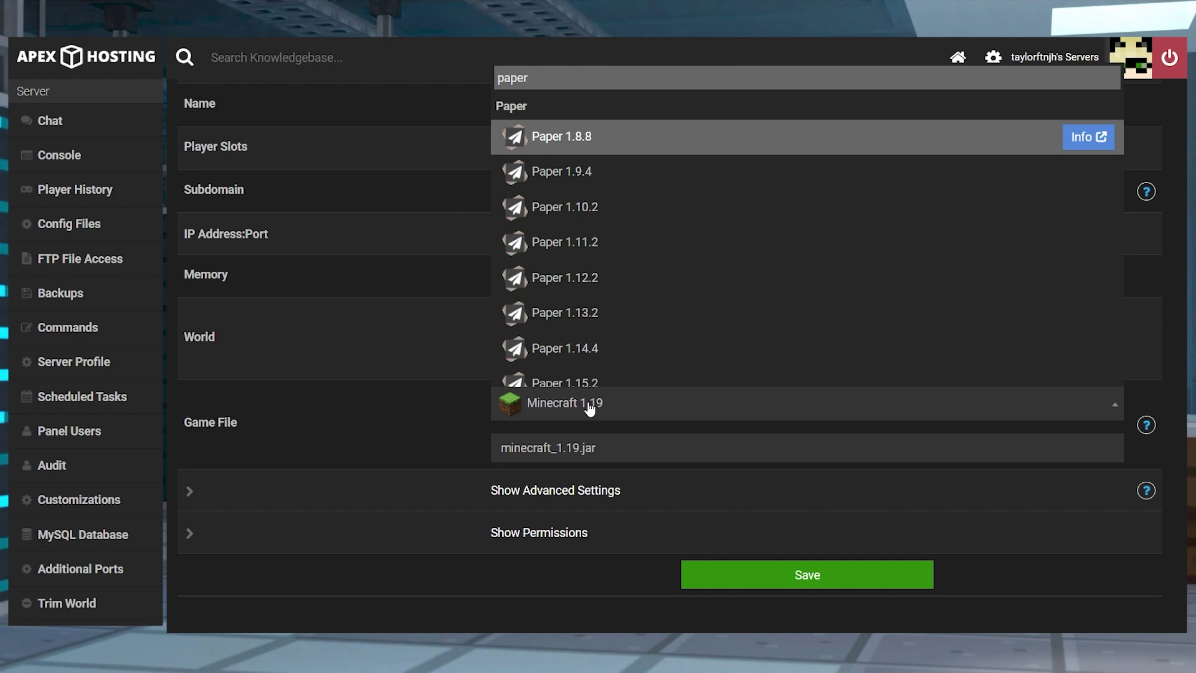
pyautogui.scroll(-5, 636, 355)
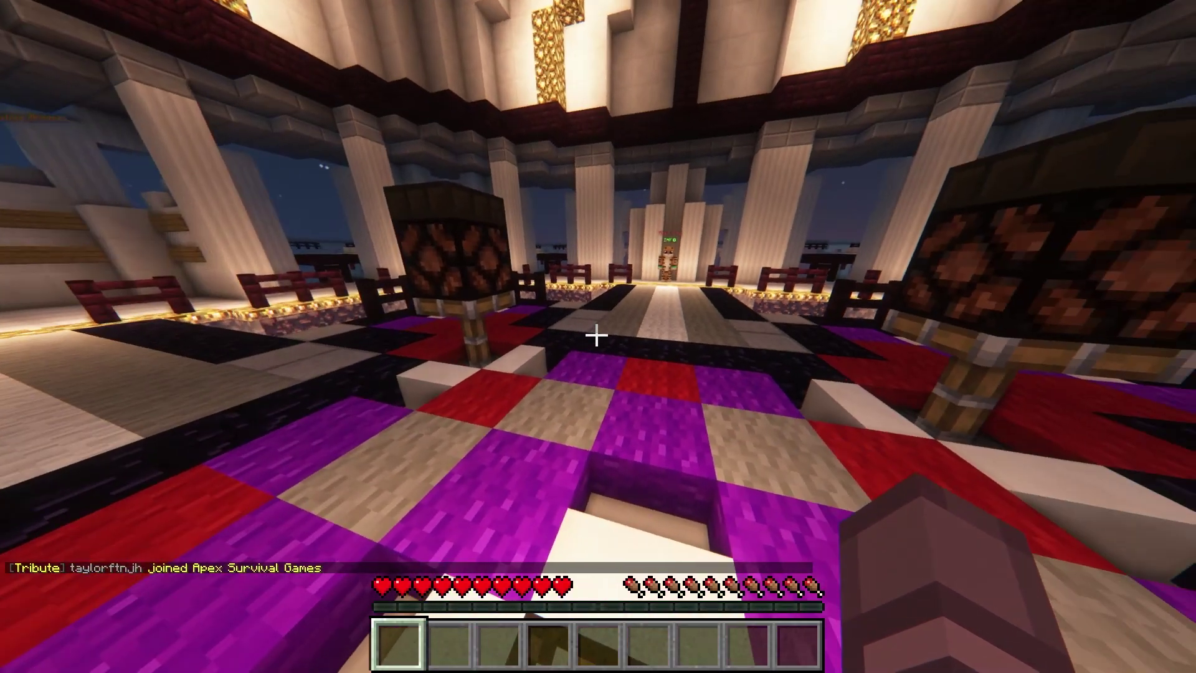
# Step: Walk up to the INFO character in Minecraft, then back away from it
pyautogui.press('w')
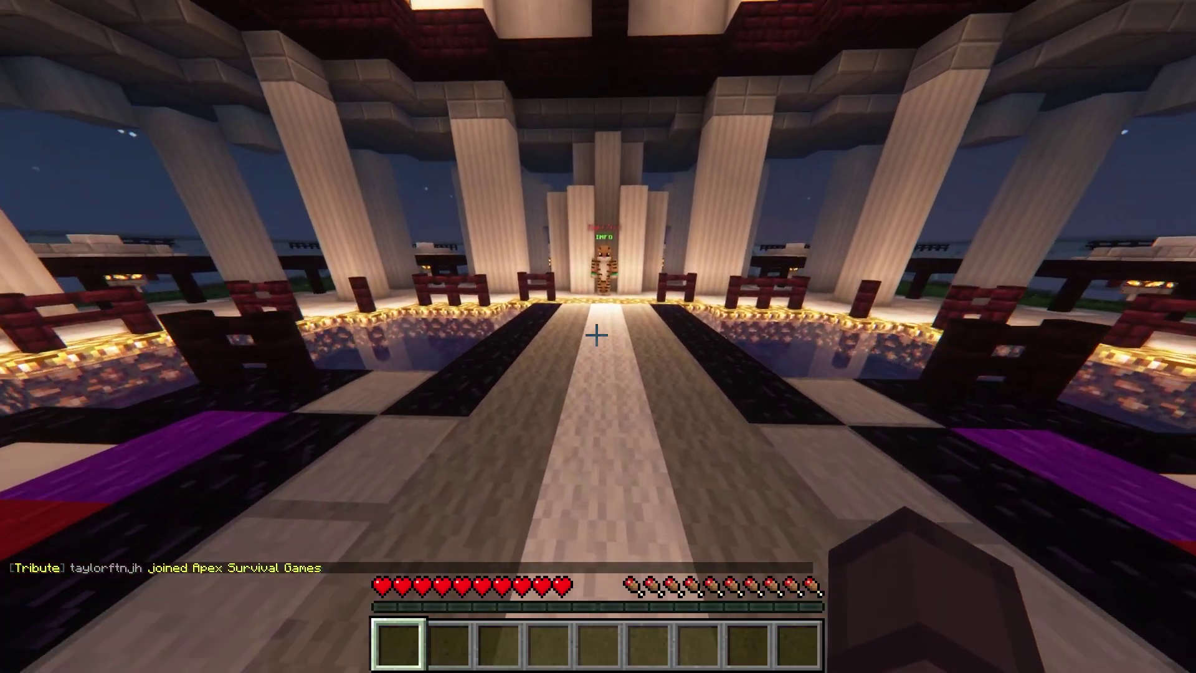
pyautogui.press('w')
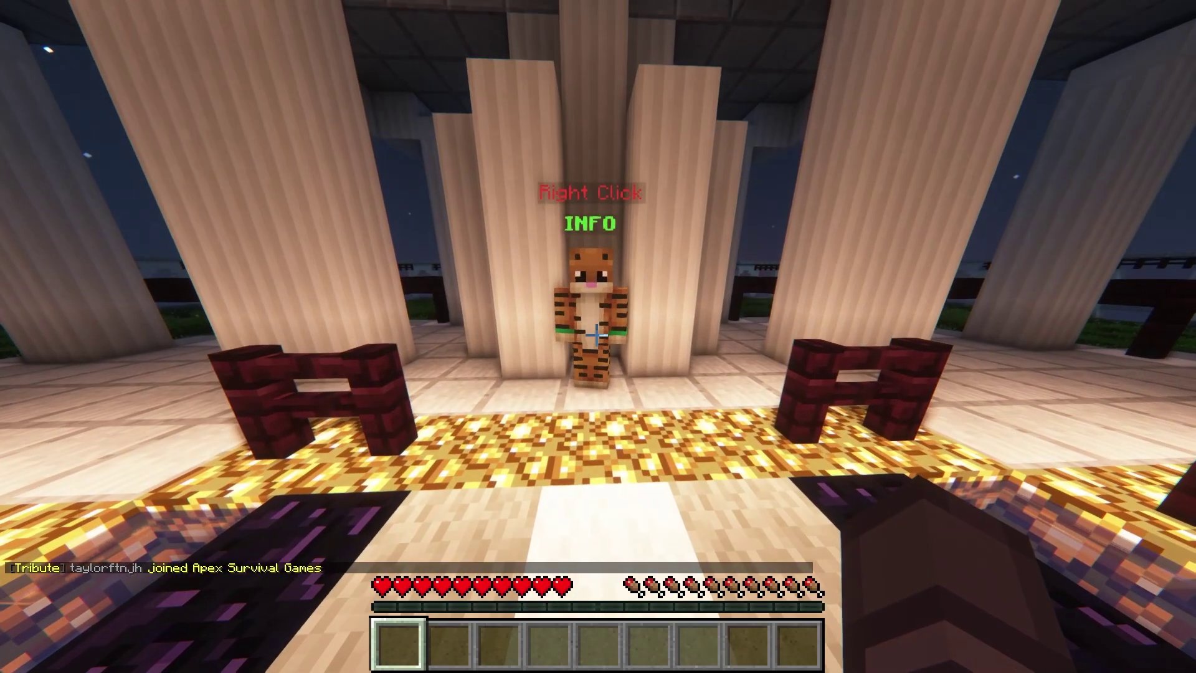
pyautogui.press('s')
pyautogui.press('s')
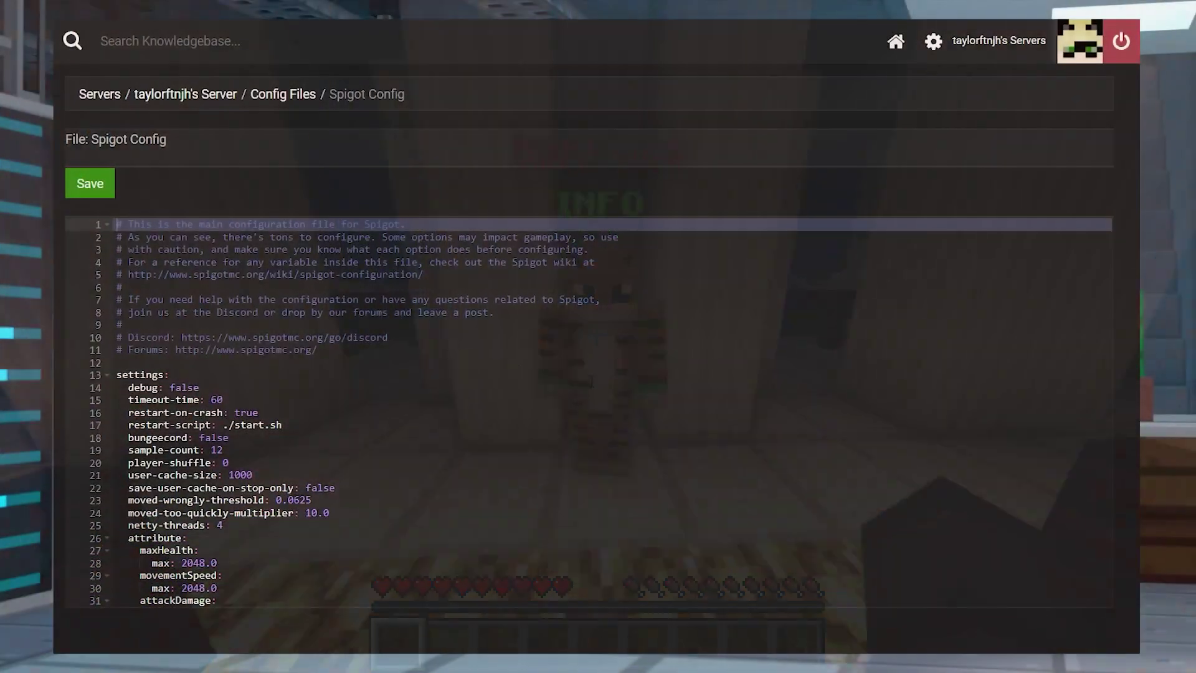
pyautogui.scroll(-5, 579, 388)
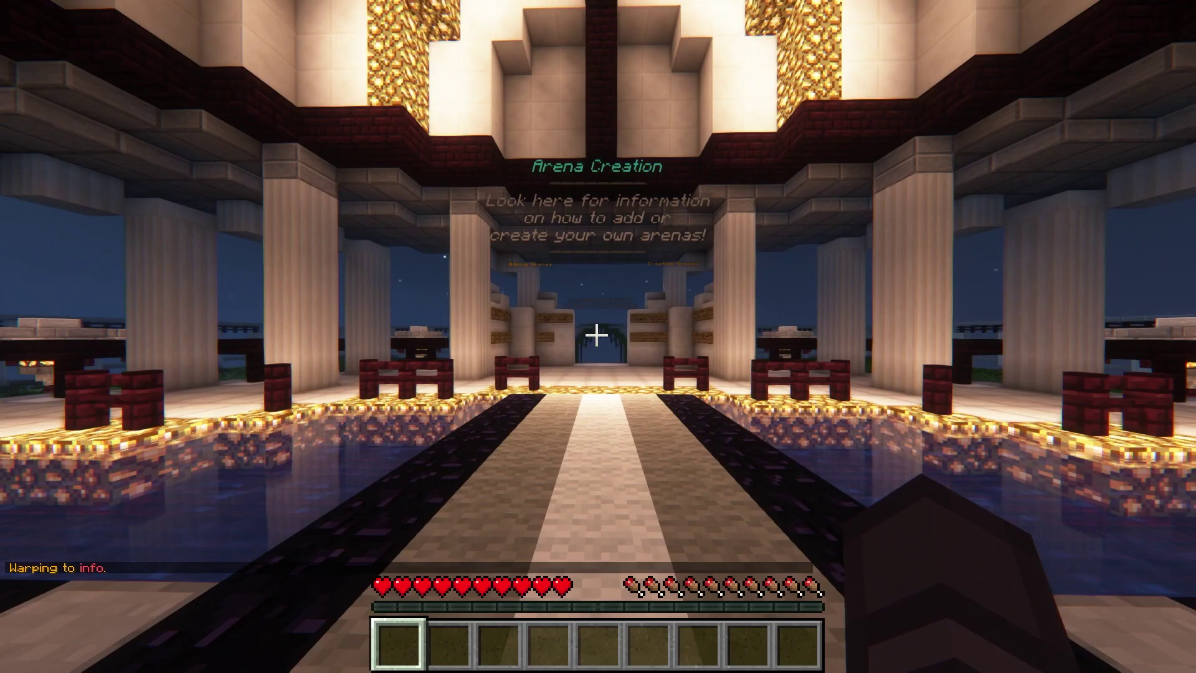
# Step: Walk through the arena hall to the Adding Arenas signs, along the lit path, to the four statues
pyautogui.press('w')
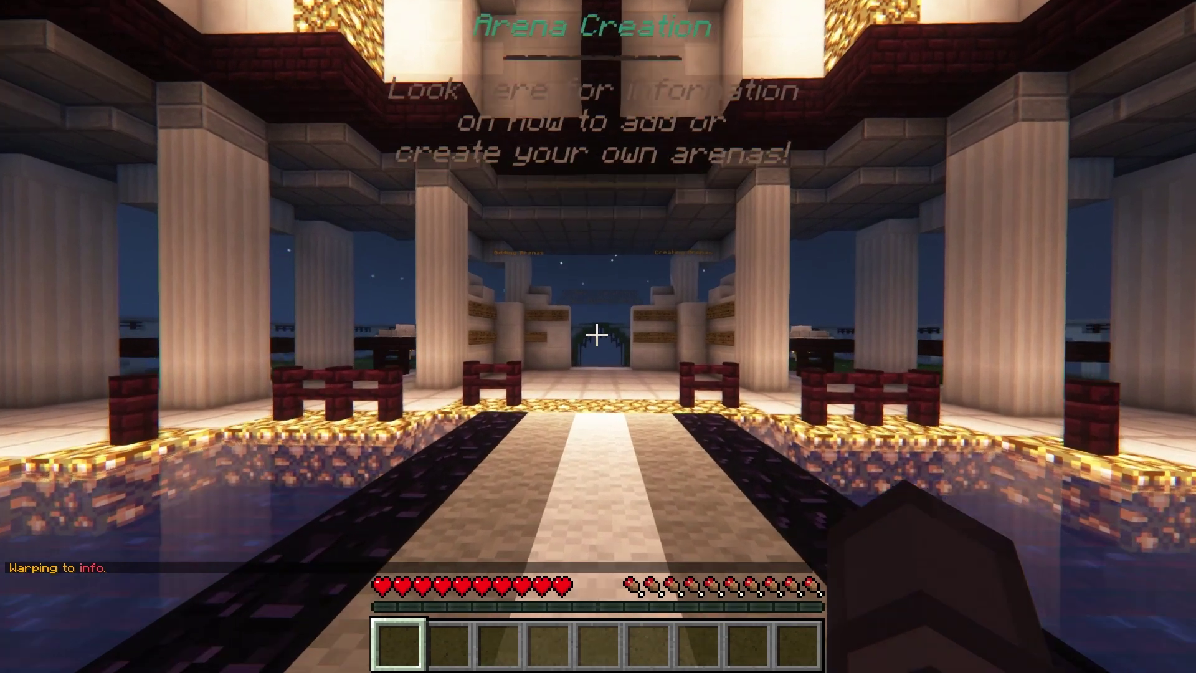
pyautogui.press('w')
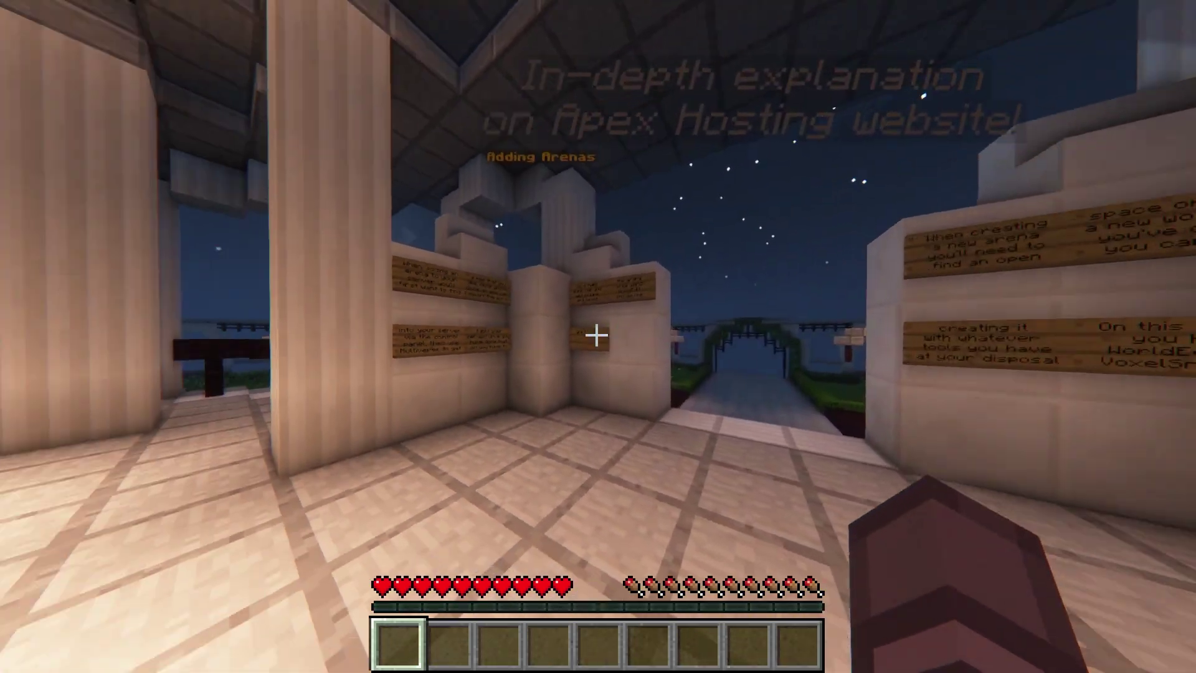
pyautogui.press('w')
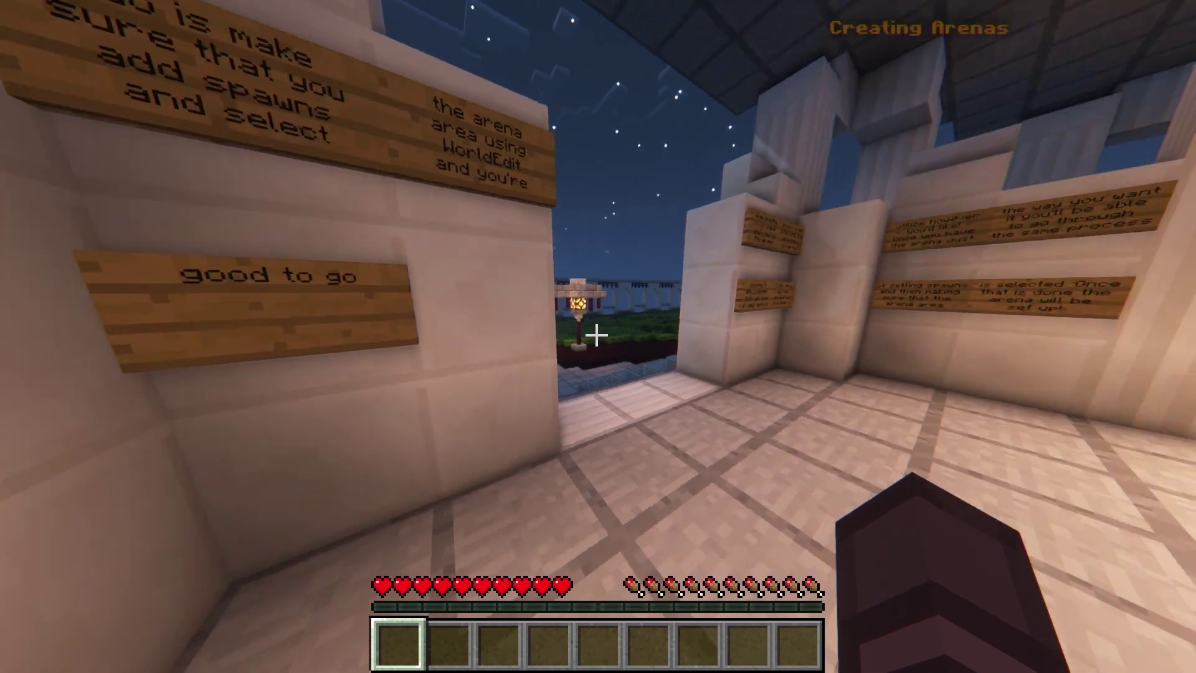
pyautogui.press('w')
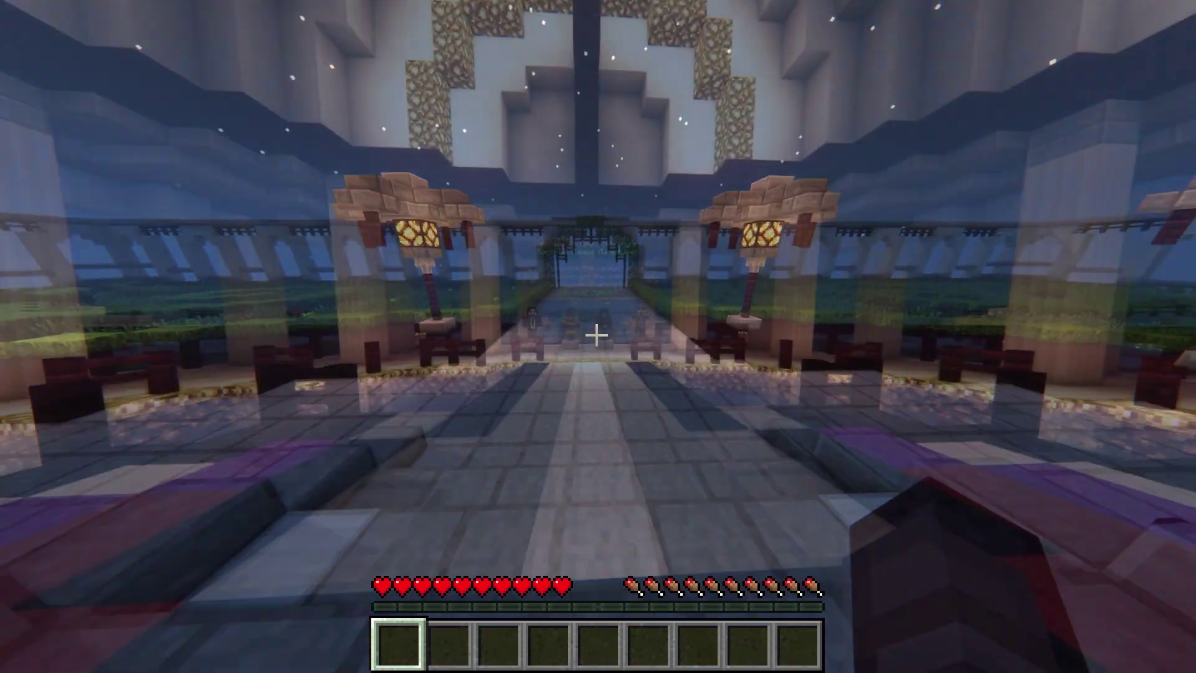
pyautogui.press('w')
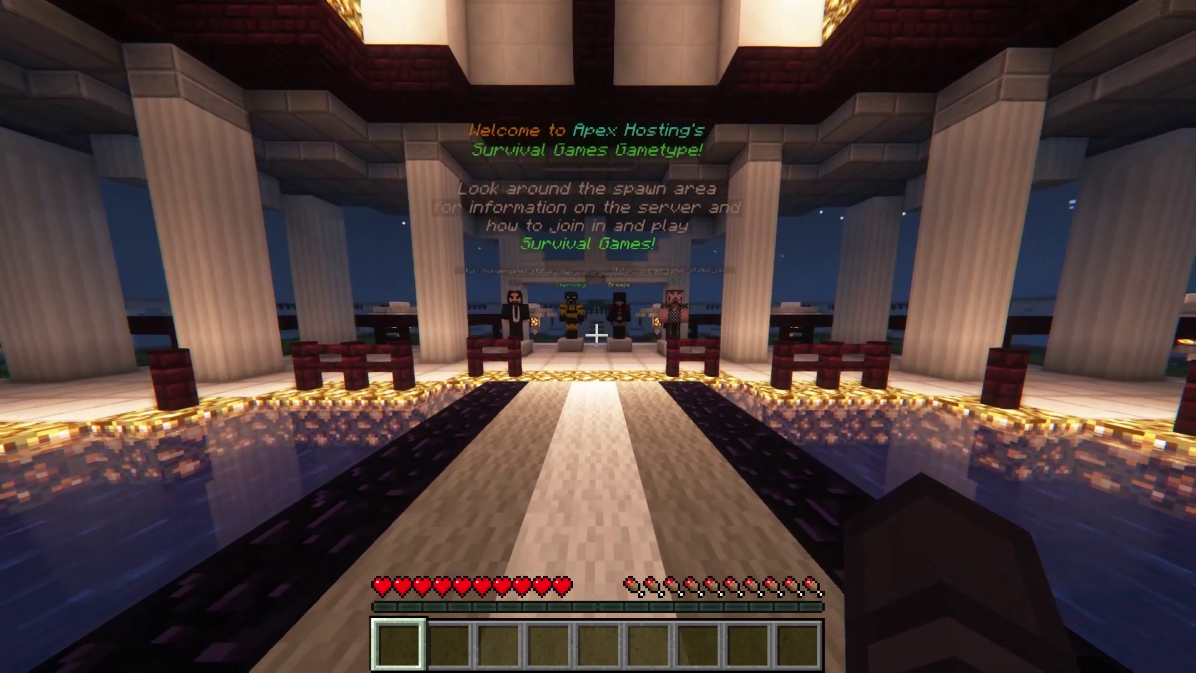
pyautogui.press('w')
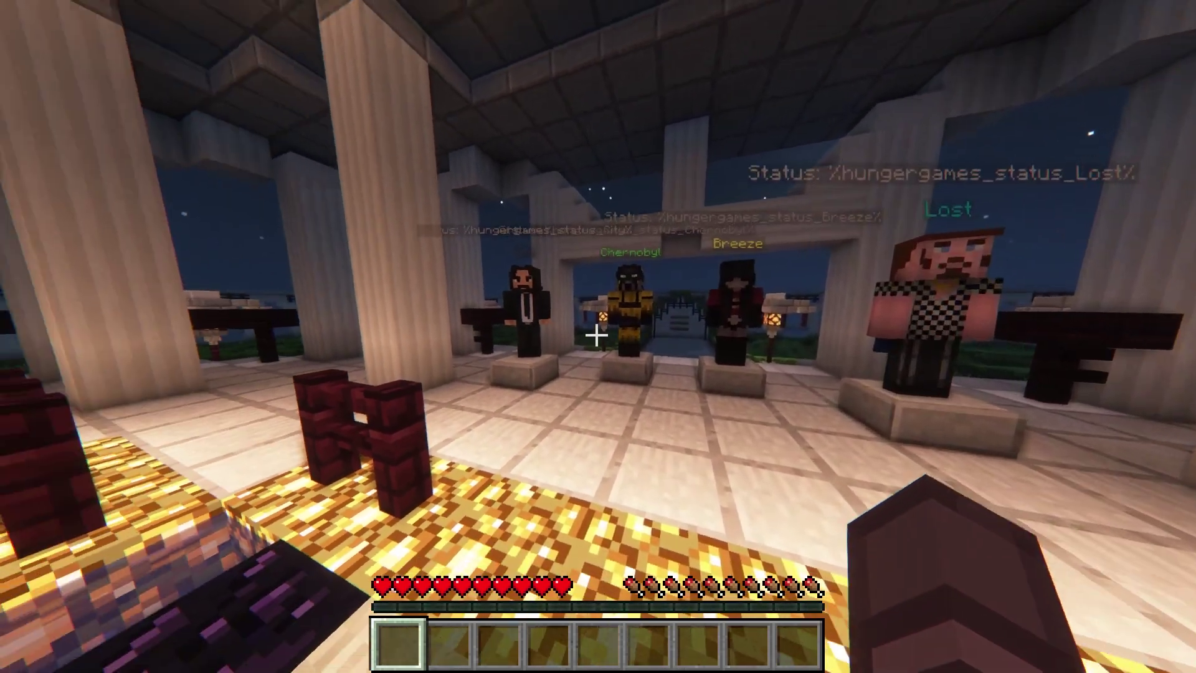
pyautogui.press('a')
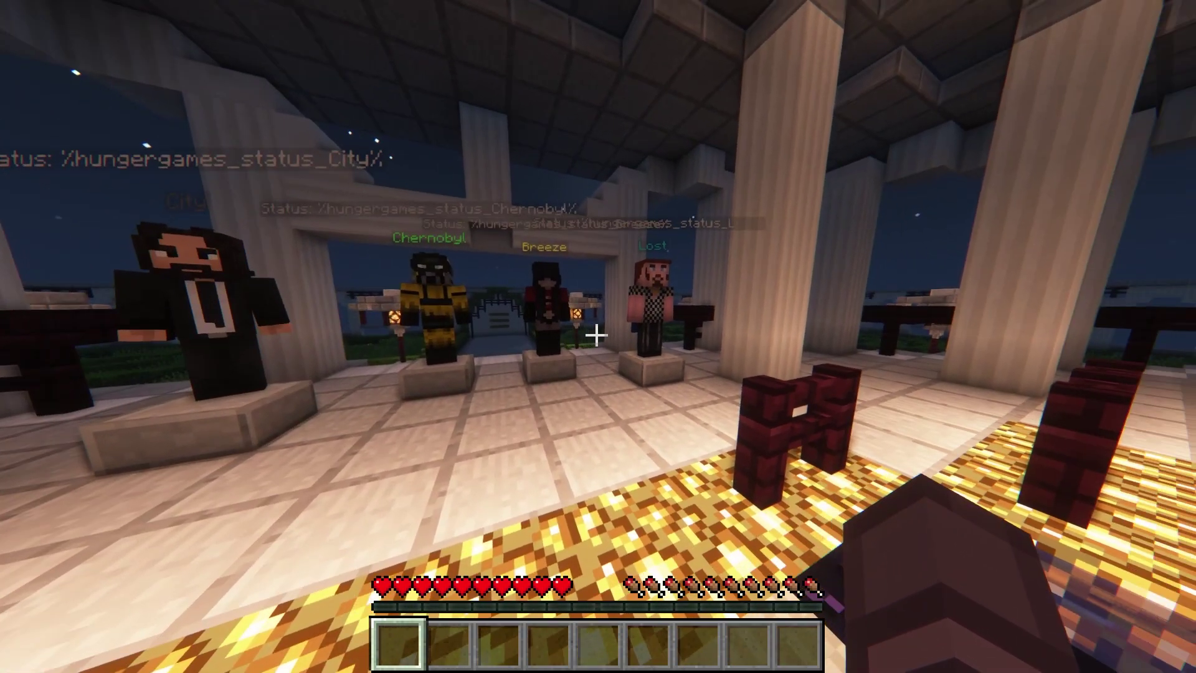